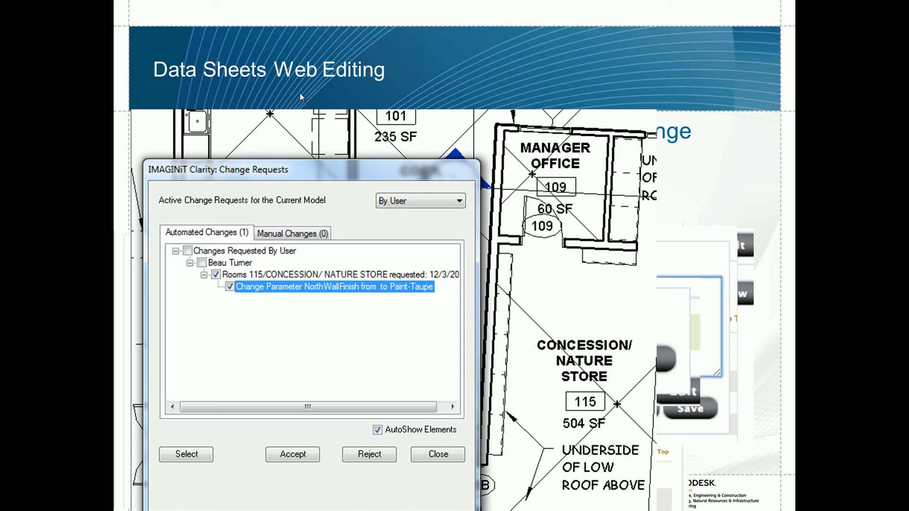
pyautogui.click(602, 175)
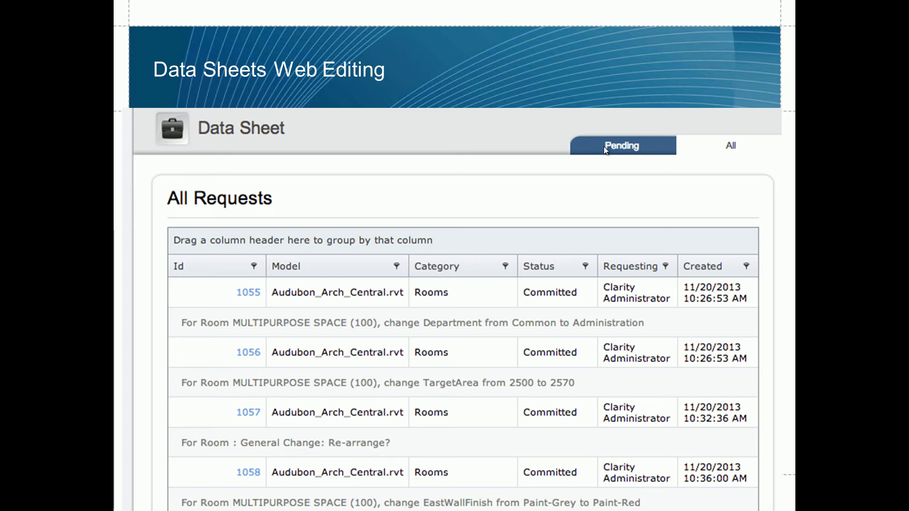
pyautogui.press('Right')
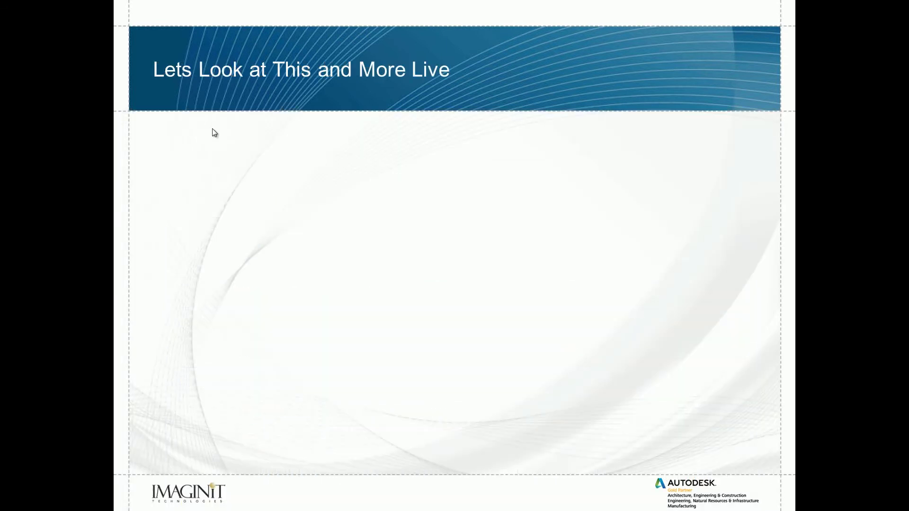
# - Switch to the Clarity project site in the browser and view the version history of Audubon_Arch_Central.rvt
pyautogui.hotkey('alt', 'Tab')
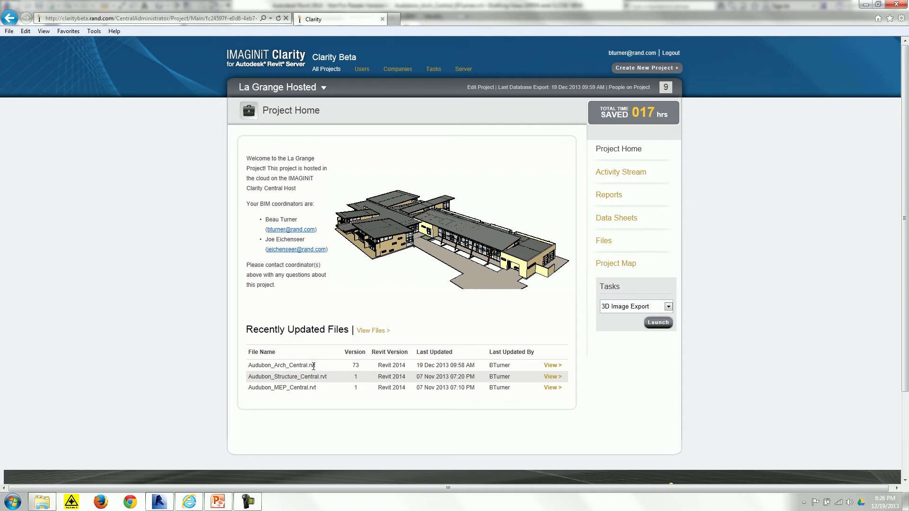
pyautogui.click(550, 368)
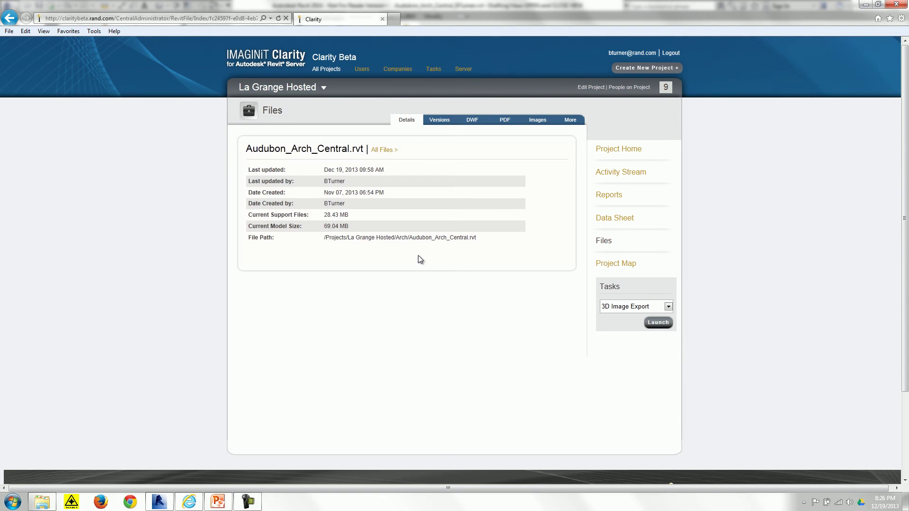
pyautogui.click(438, 122)
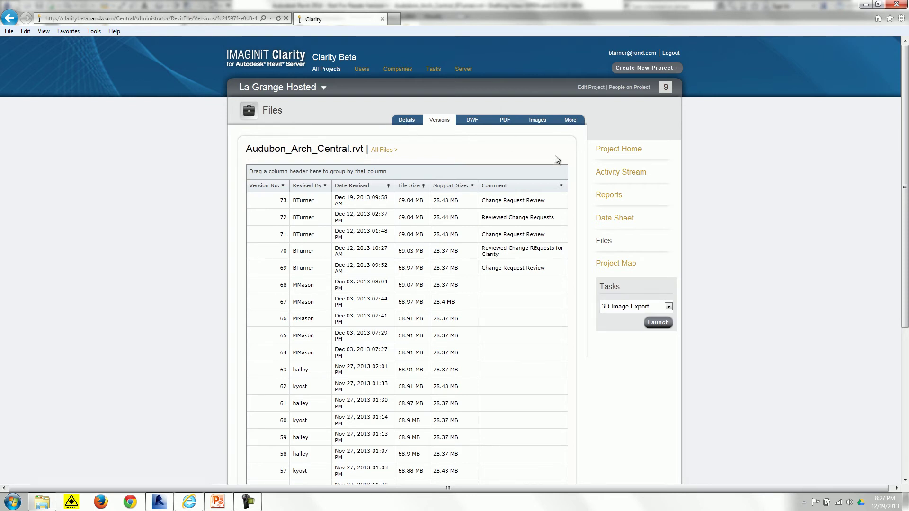
# - Return to the project home and launch the PDF Clarity E1 Sheet Set task
pyautogui.click(614, 150)
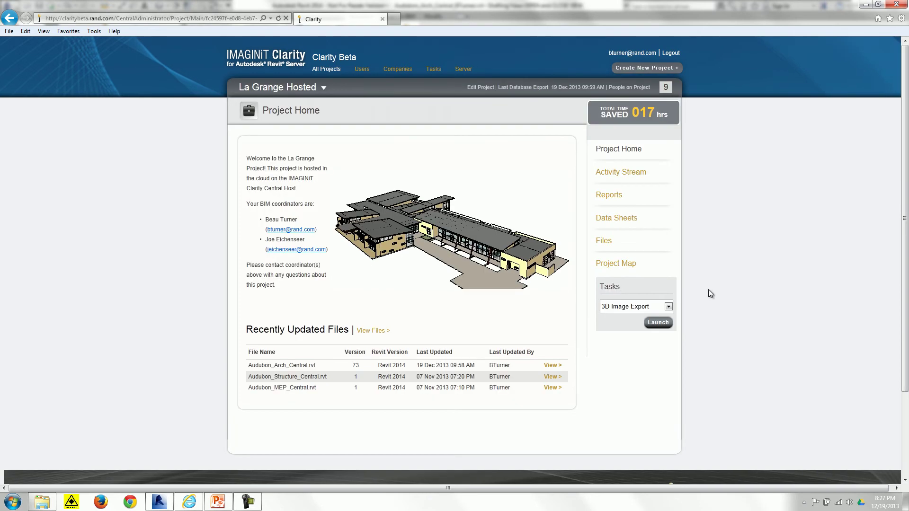
pyautogui.click(669, 307)
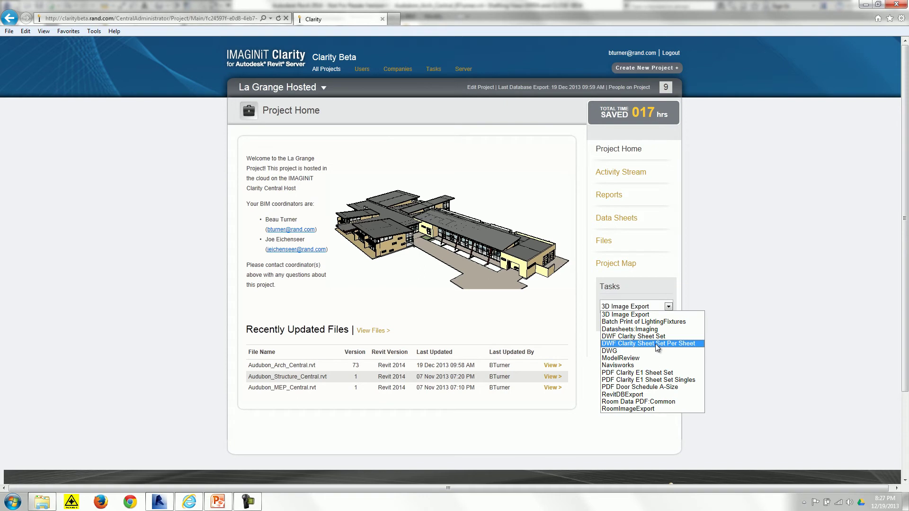
pyautogui.click(632, 374)
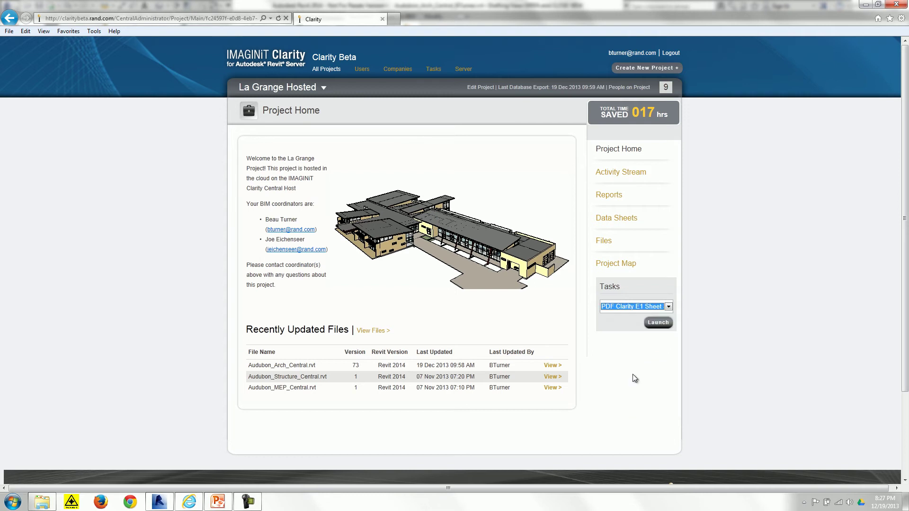
pyautogui.click(661, 323)
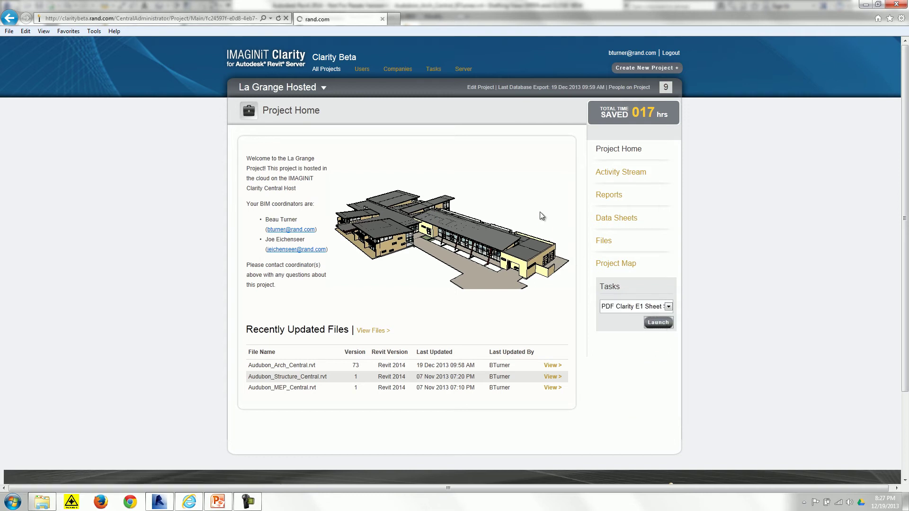
pyautogui.click(535, 162)
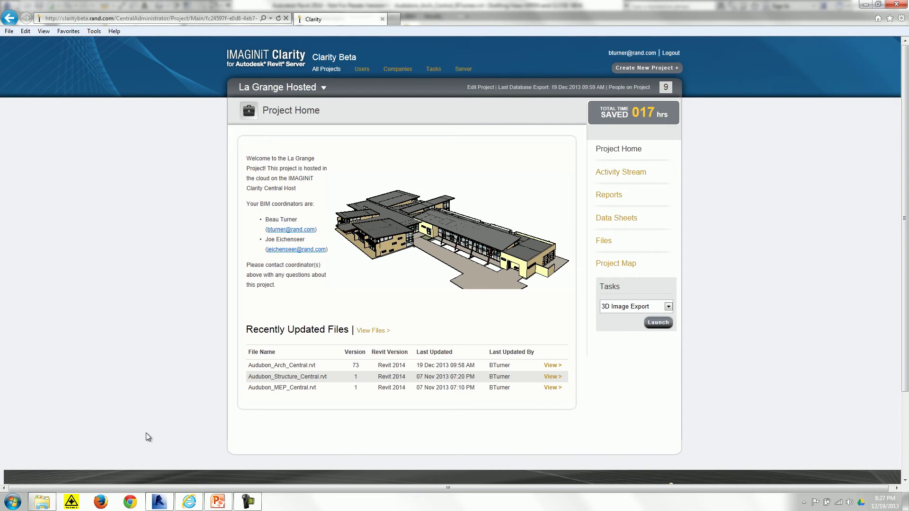
# - Open the La Grange Hosted project's task management and view its current tasks and its list of configured tasks
pyautogui.moveTo(159, 495)
pyautogui.click(479, 88)
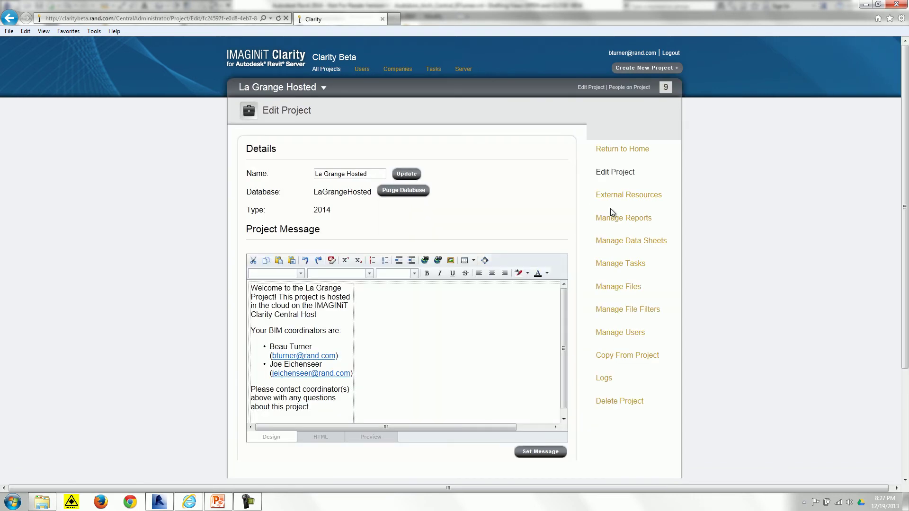
pyautogui.click(614, 265)
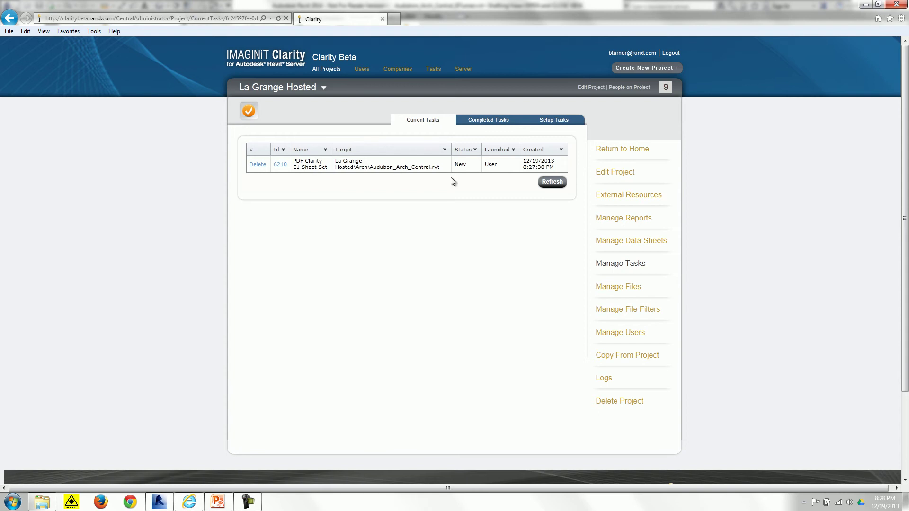
pyautogui.click(483, 123)
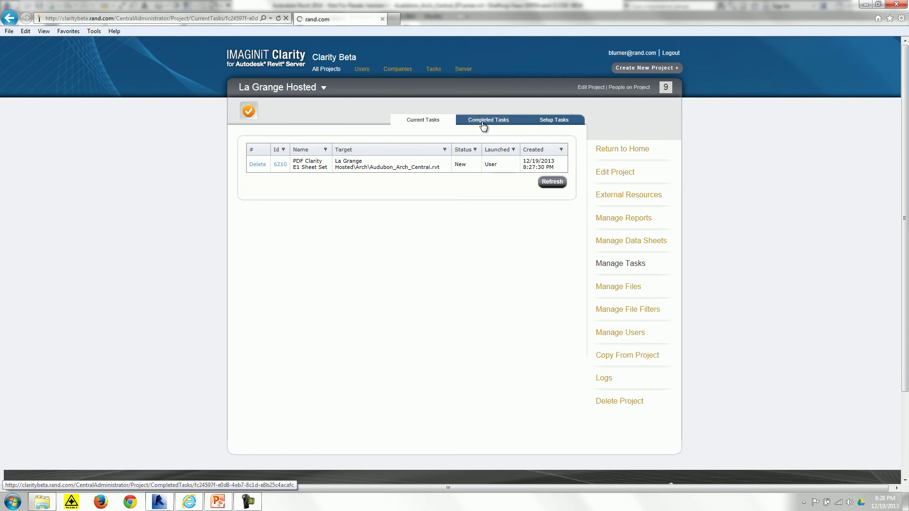
pyautogui.click(557, 122)
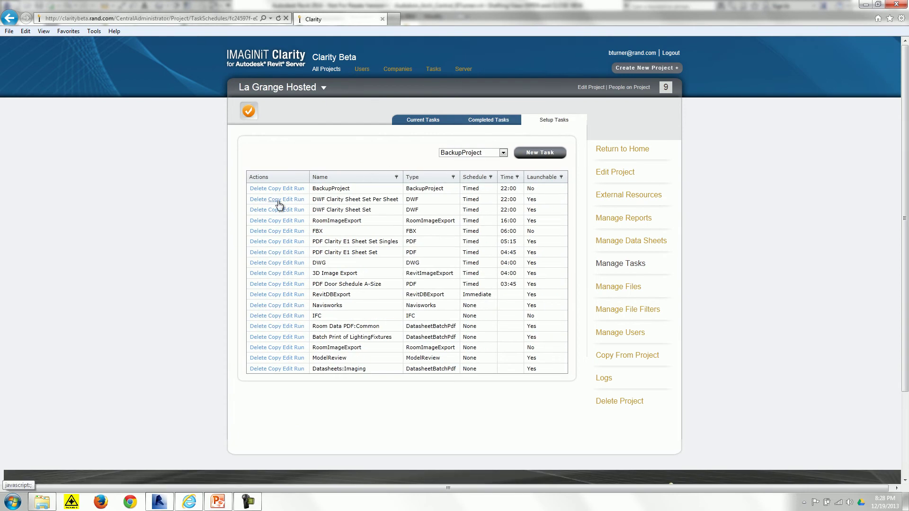
# - Open the PDF Clarity E1 Sheet Set task for editing and review its schedule options and print settings
pyautogui.click(287, 253)
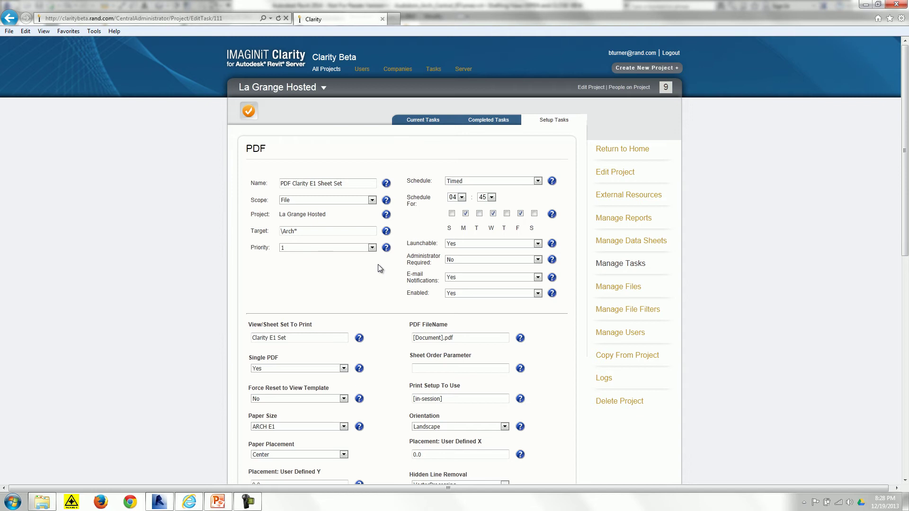
pyautogui.click(538, 182)
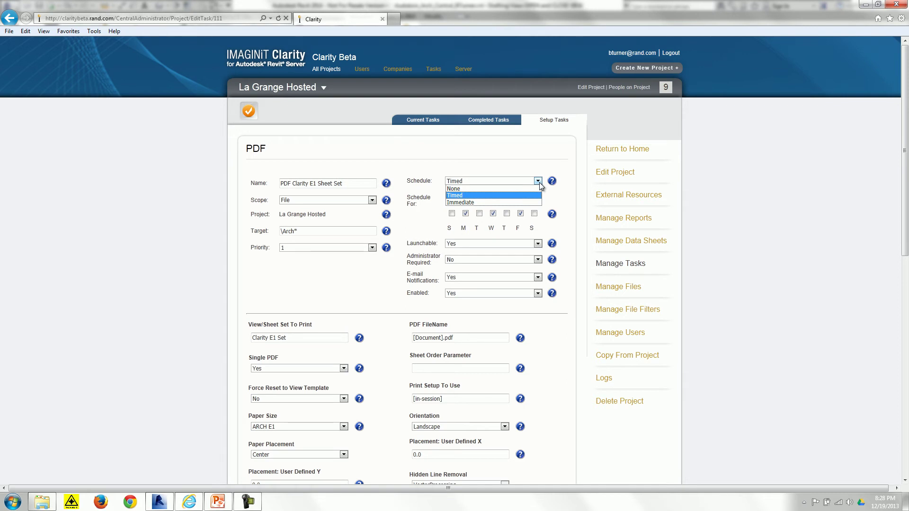
pyautogui.click(521, 195)
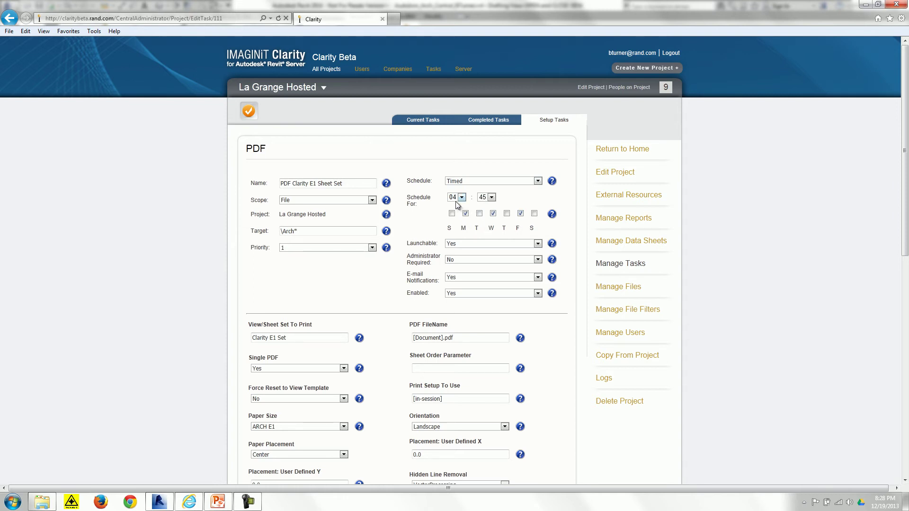
pyautogui.click(537, 182)
pyautogui.scroll(-5, 134, 303)
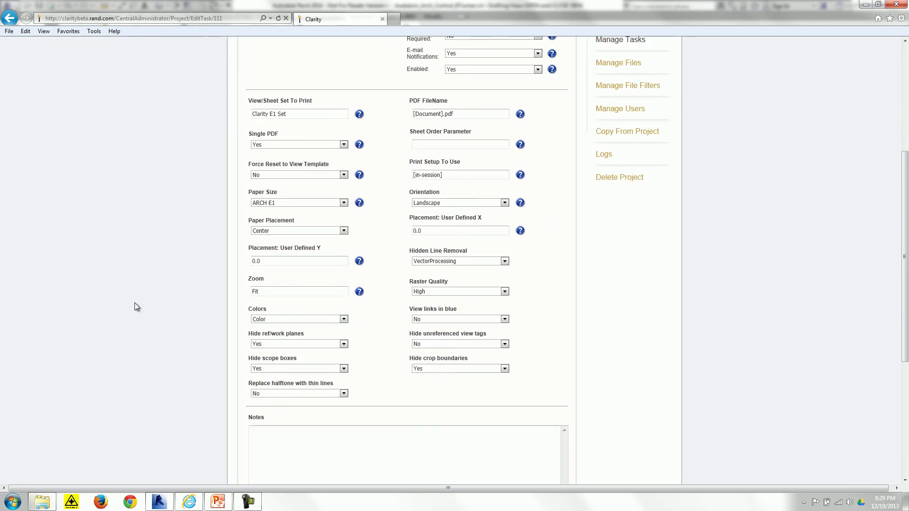
pyautogui.scroll(5, 130, 294)
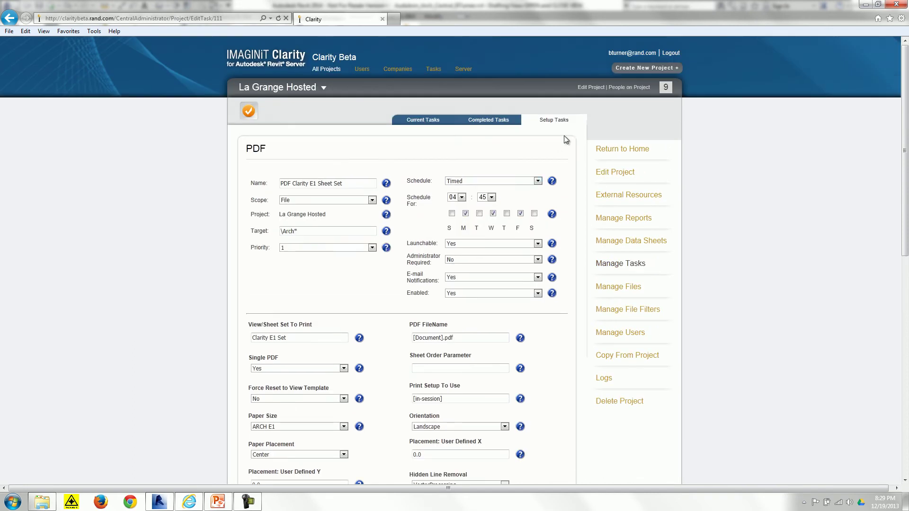
# - Return to the list of configured tasks and view the task types available for a new task
pyautogui.click(561, 121)
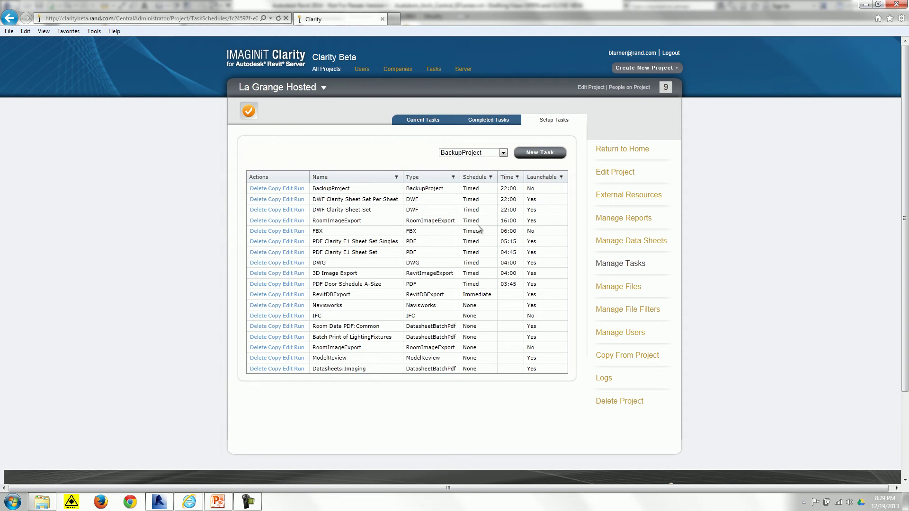
pyautogui.click(504, 152)
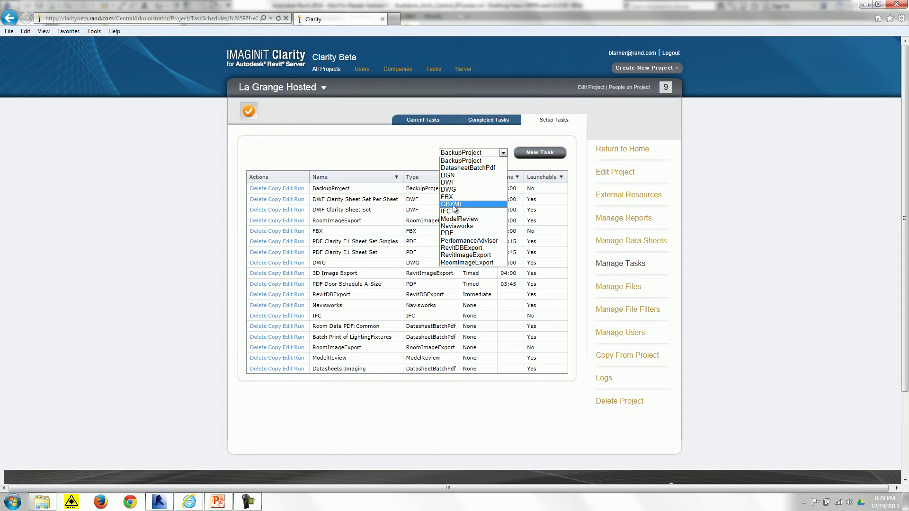
pyautogui.click(736, 238)
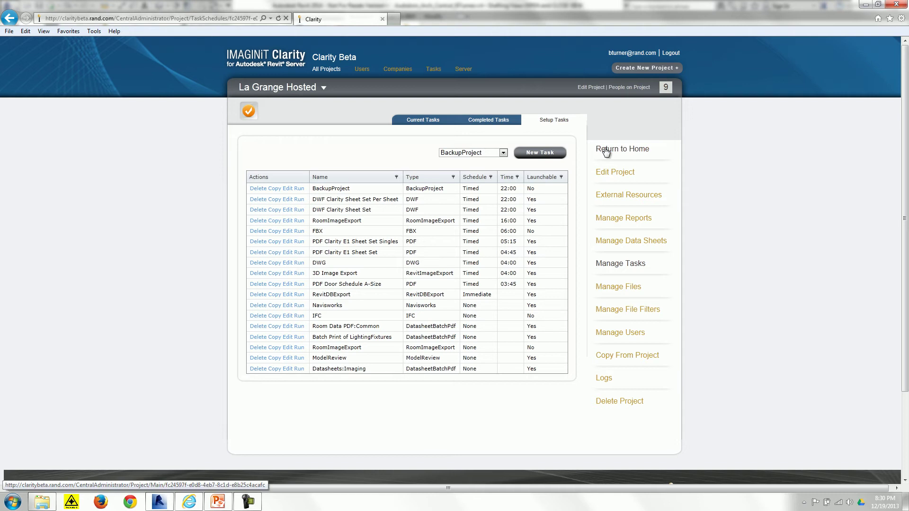
# - Check the status details of the running PDF Clarity E1 Sheet Set task and return to the project home
pyautogui.click(425, 120)
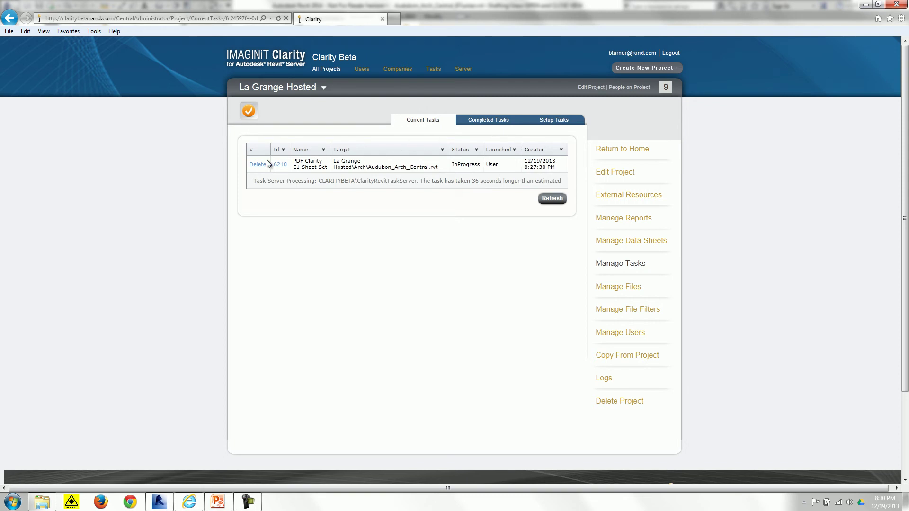
pyautogui.click(280, 164)
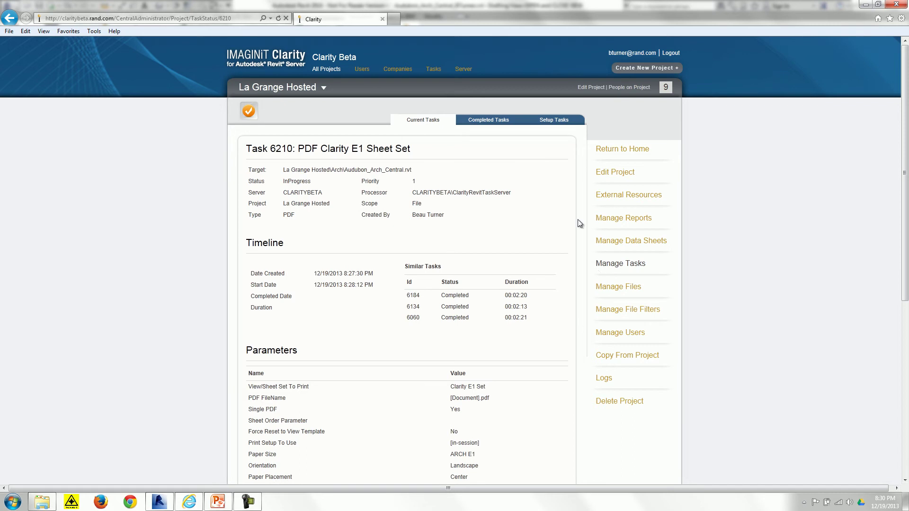
pyautogui.click(629, 149)
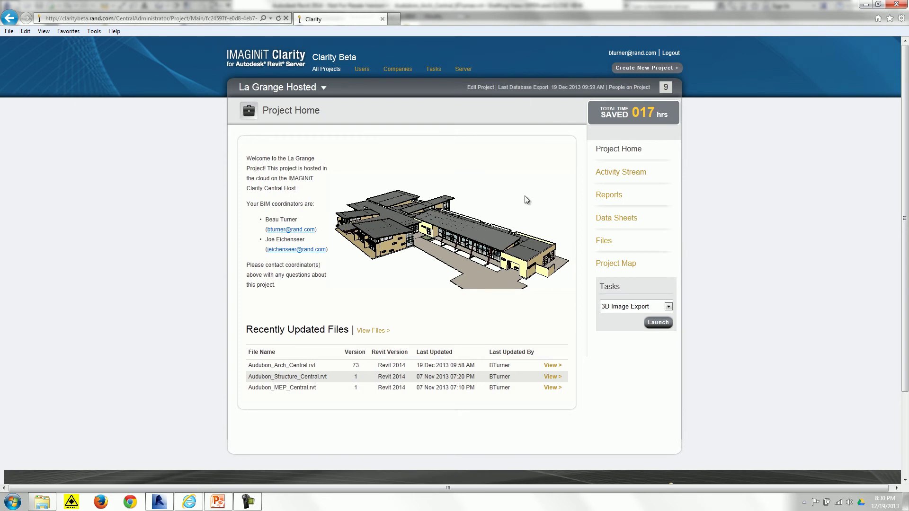
# - View the project's Door Schedule report and its External References report
pyautogui.click(611, 196)
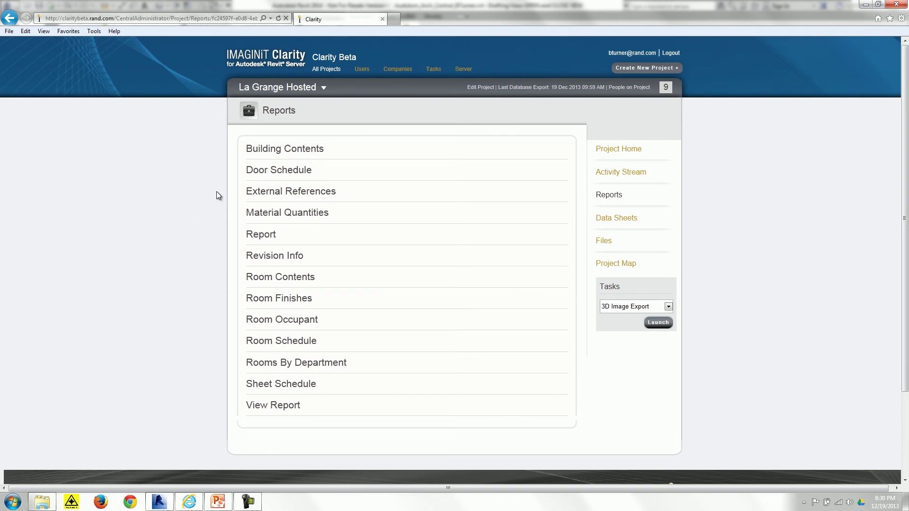
pyautogui.click(260, 170)
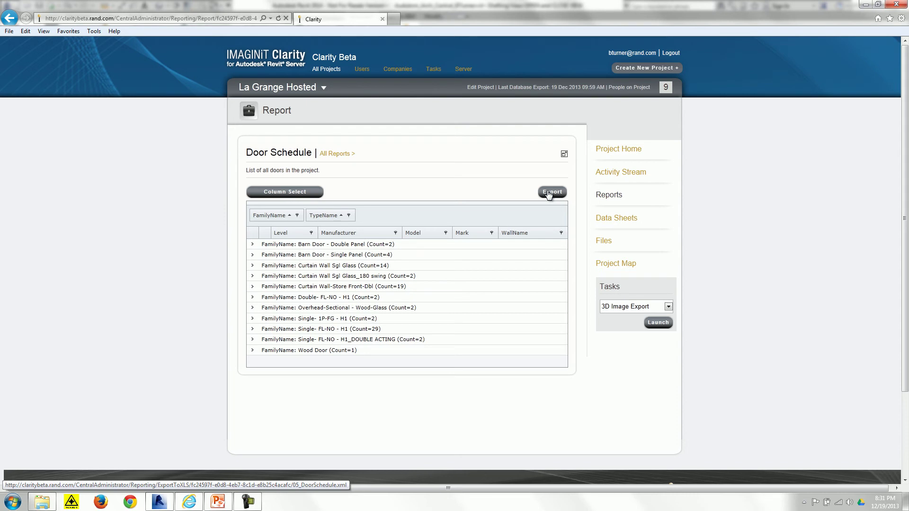
pyautogui.click(616, 197)
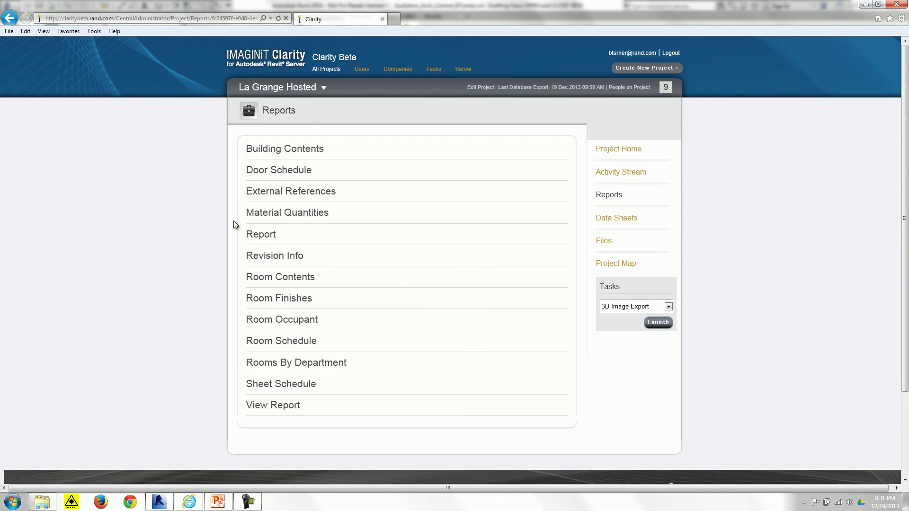
pyautogui.click(282, 193)
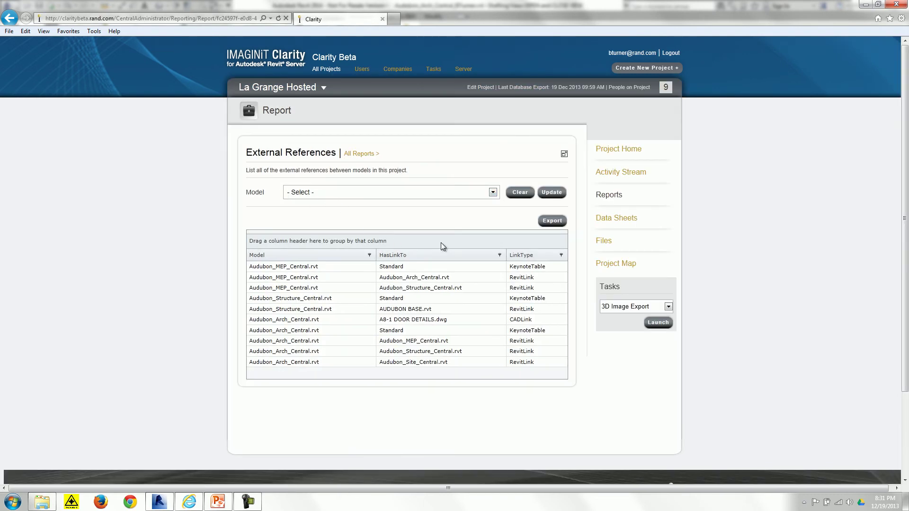
# - View the project's Revision Info report and return to the list of reports
pyautogui.click(609, 196)
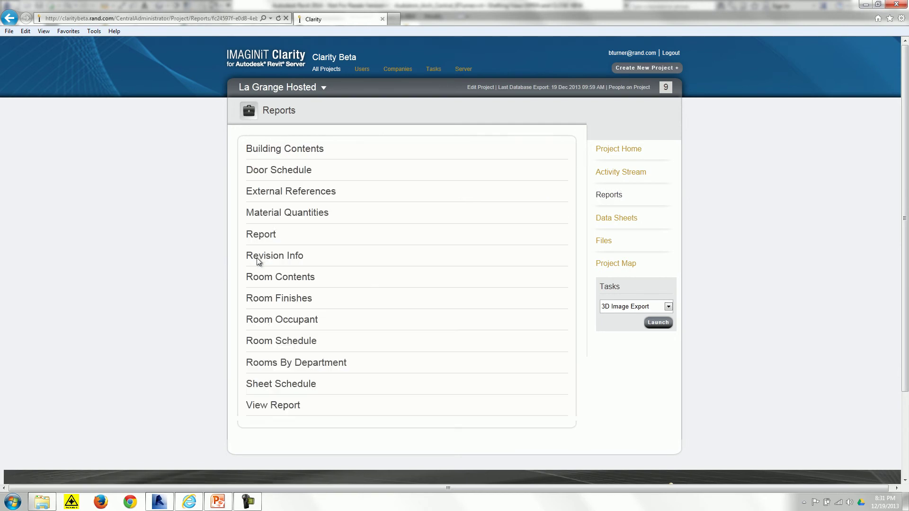
pyautogui.click(275, 257)
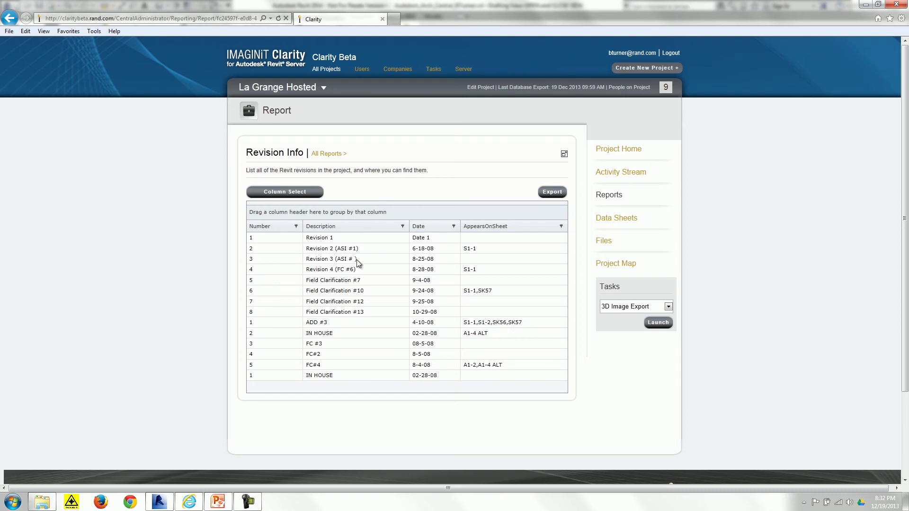
pyautogui.click(605, 197)
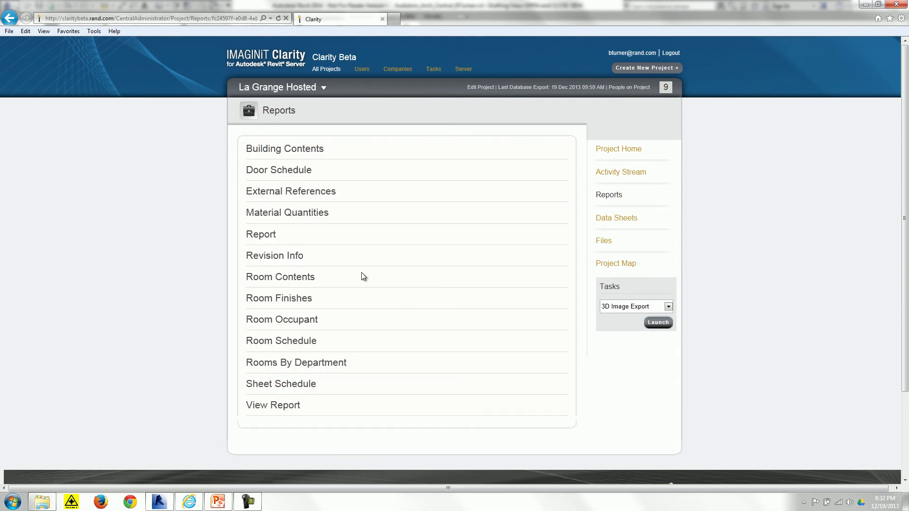
# - View the Room Contents report and its selectable rooms, as well as the report on all views across the project
pyautogui.click(305, 279)
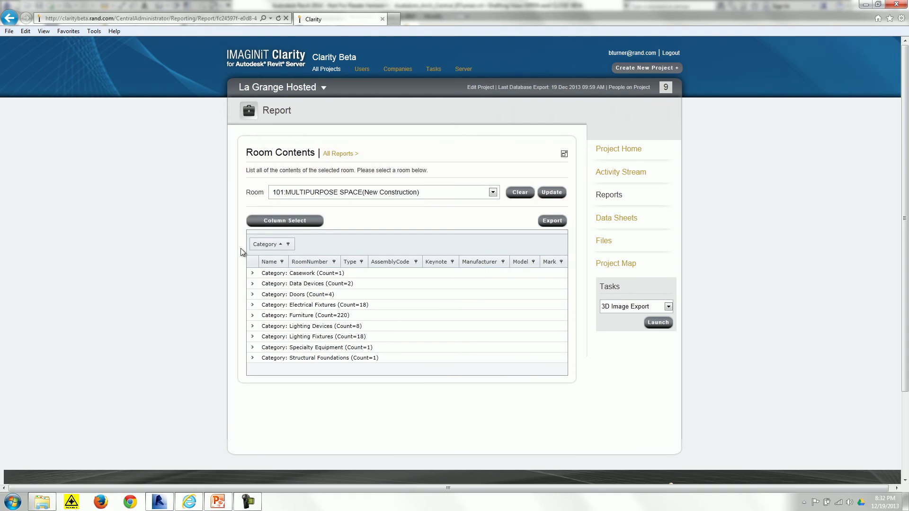
pyautogui.click(497, 194)
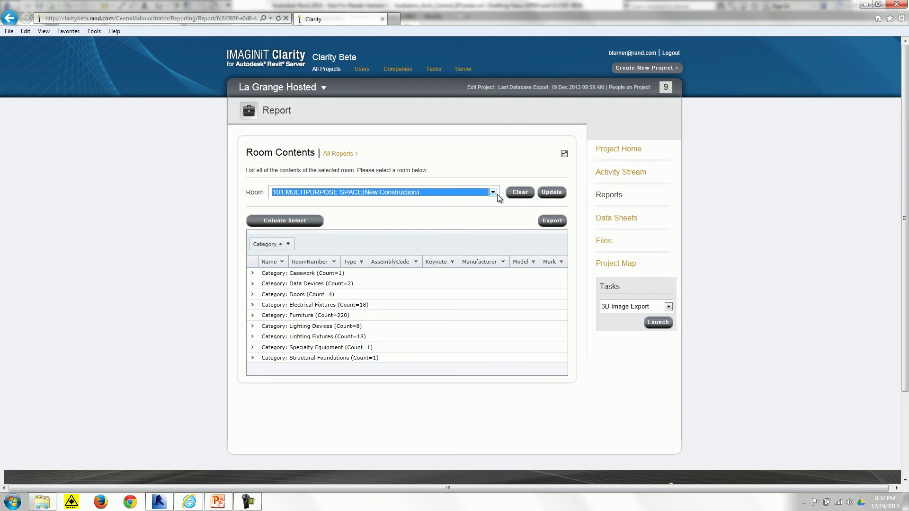
pyautogui.click(494, 193)
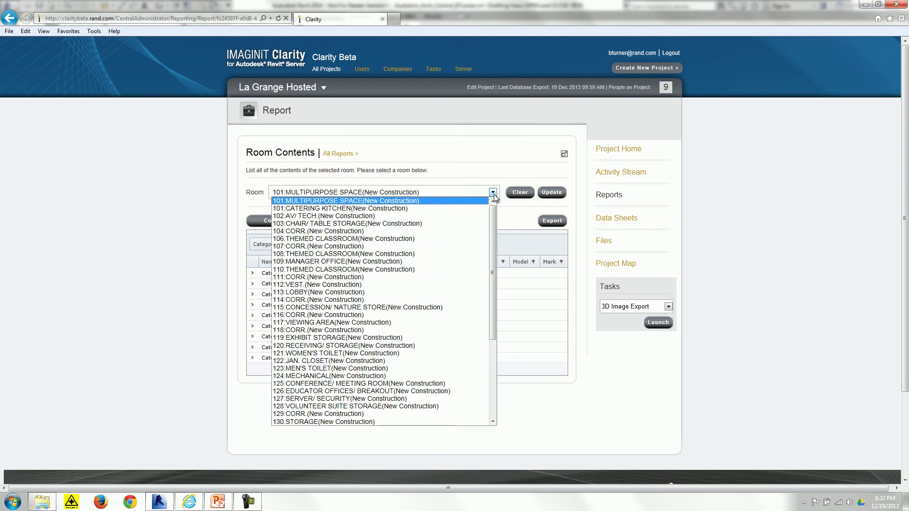
pyautogui.click(503, 179)
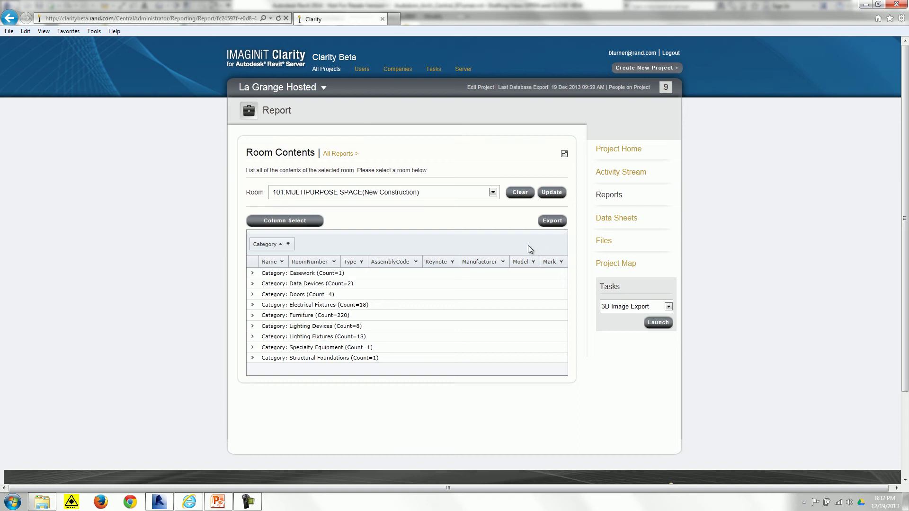
pyautogui.click(605, 197)
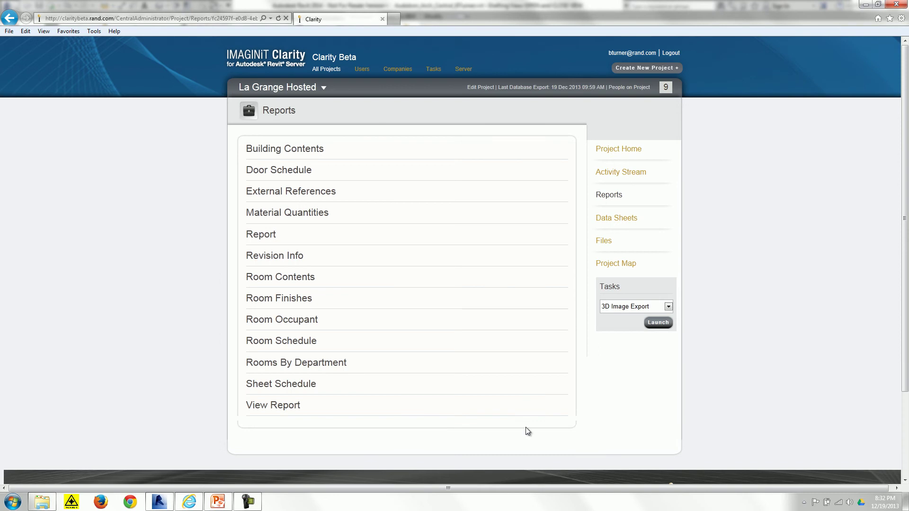
pyautogui.click(280, 404)
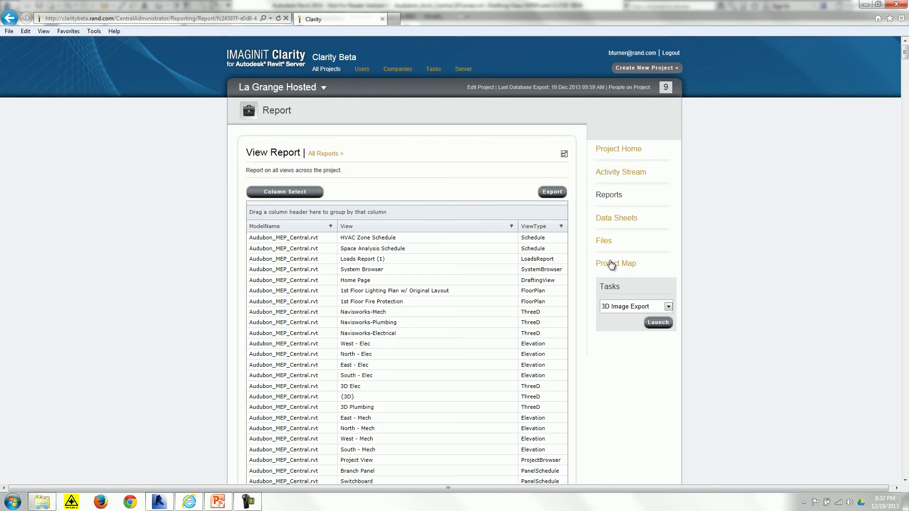
# - Open the Room data sheet and look through the full sheet for the Catering Kitchen, including its floor plan and equipment, door and furniture tables
pyautogui.click(627, 220)
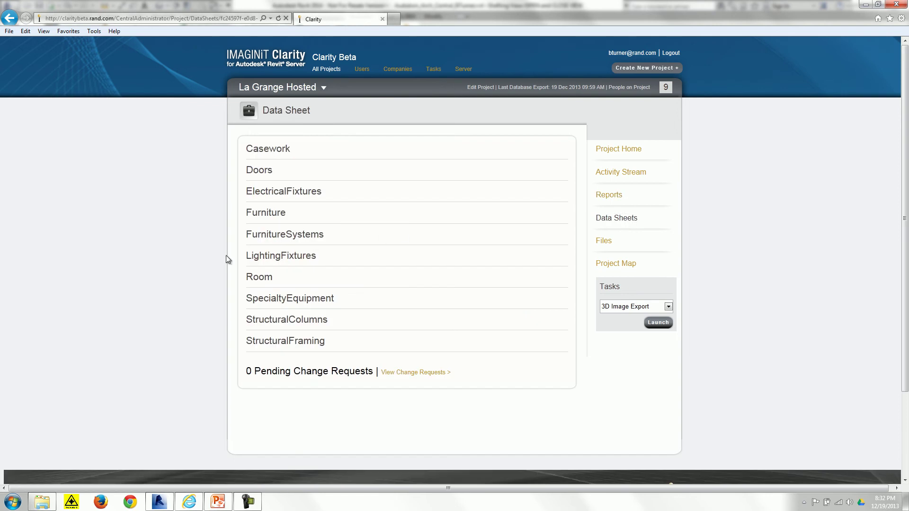
pyautogui.click(257, 280)
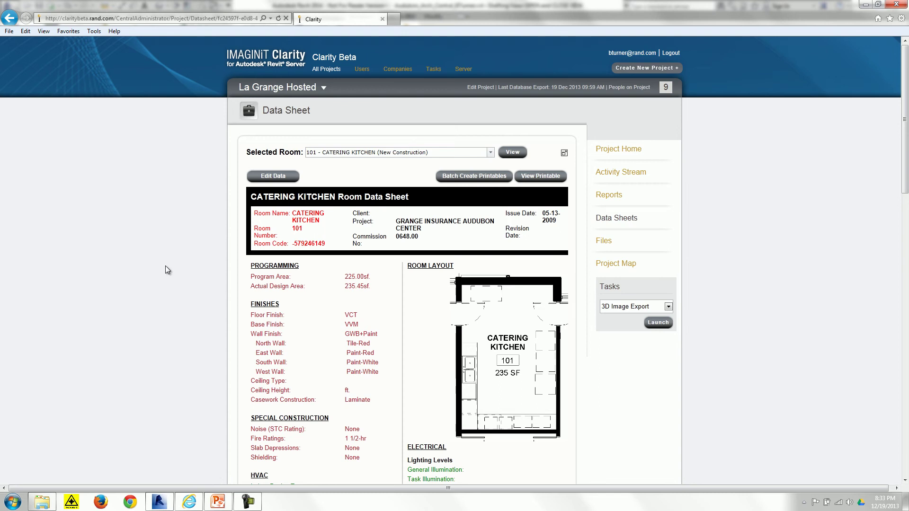
pyautogui.scroll(-3, 166, 265)
pyautogui.scroll(-5, 166, 270)
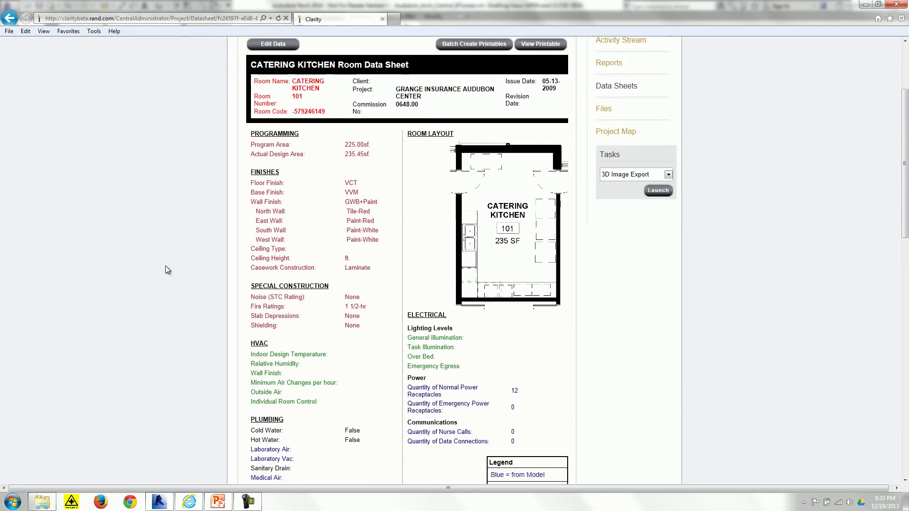
pyautogui.scroll(-8, 166, 267)
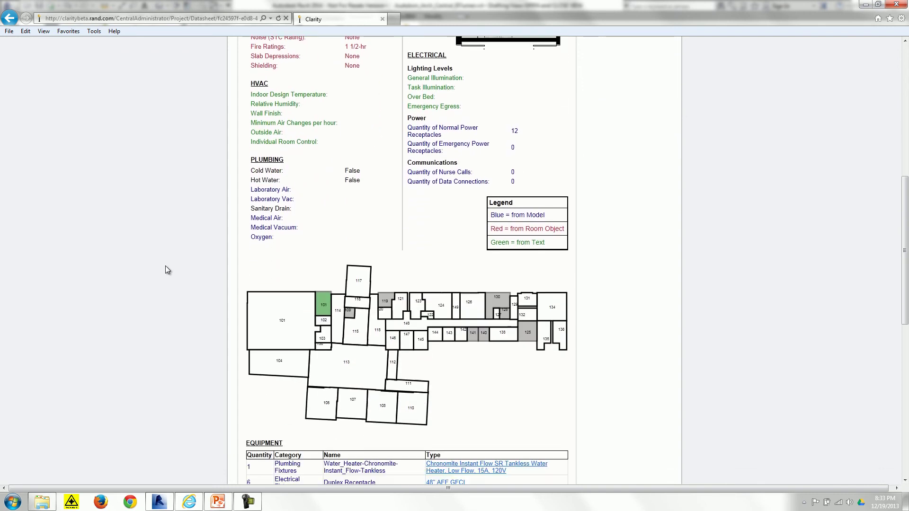
pyautogui.scroll(-5, 165, 267)
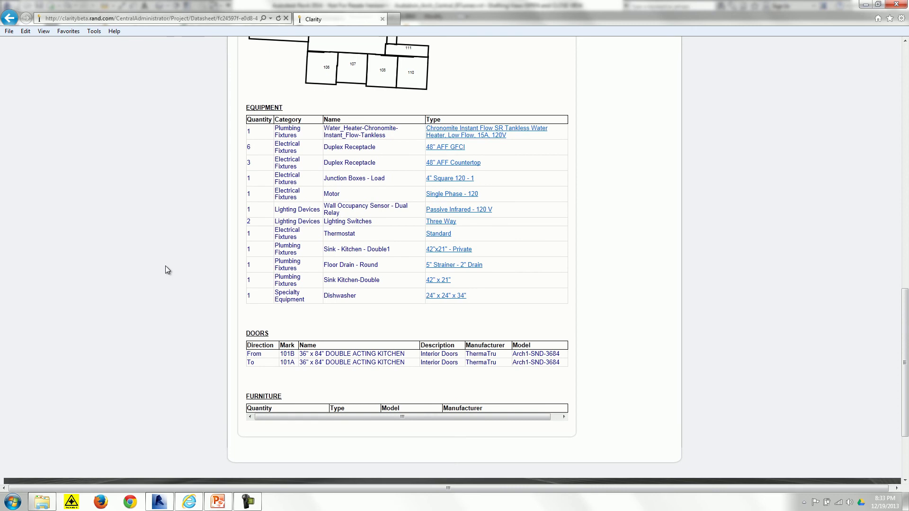
pyautogui.scroll(9, 166, 269)
pyautogui.scroll(13, 166, 270)
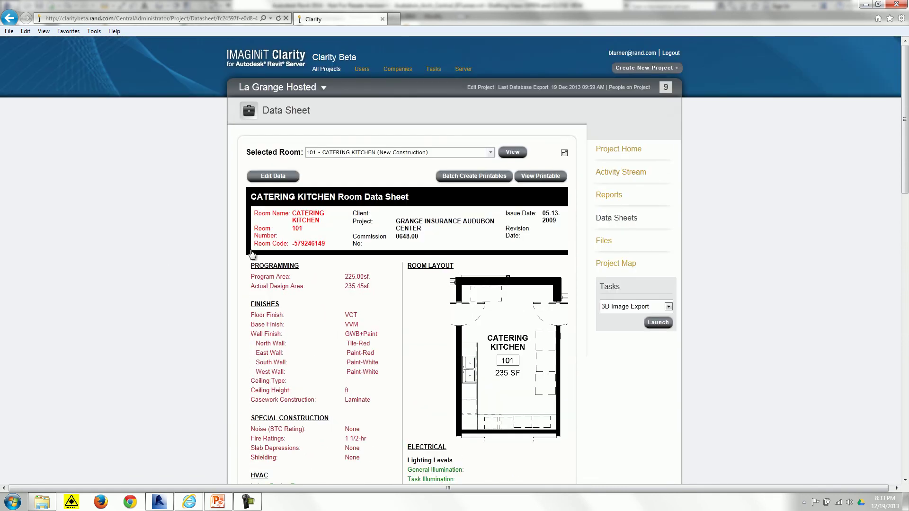
# - Display the data sheet for room 103 - CHAIR/ TABLE STORAGE and review its finishes, floor plan, equipment and doors
pyautogui.click(490, 152)
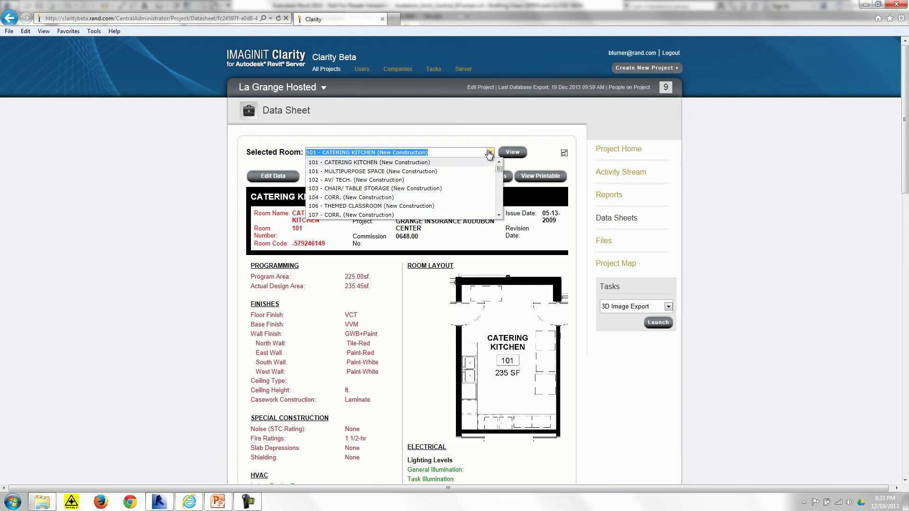
pyautogui.click(364, 189)
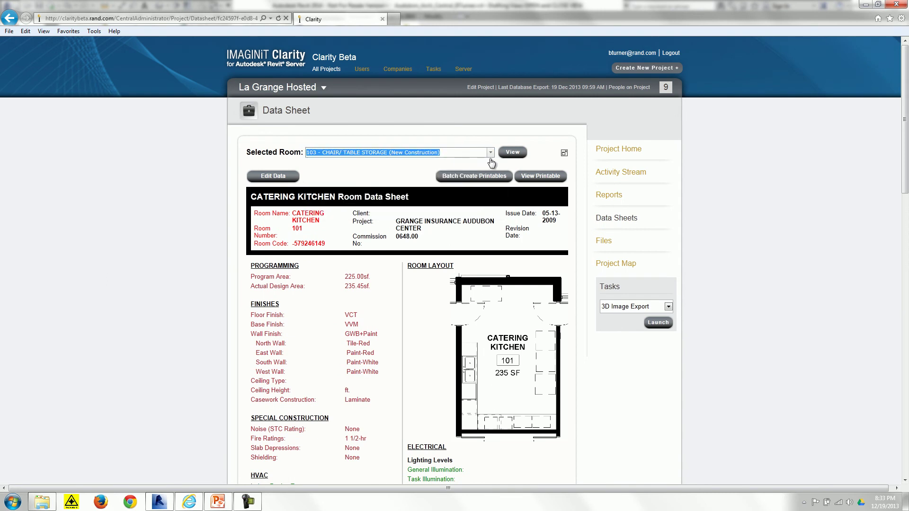
pyautogui.click(520, 154)
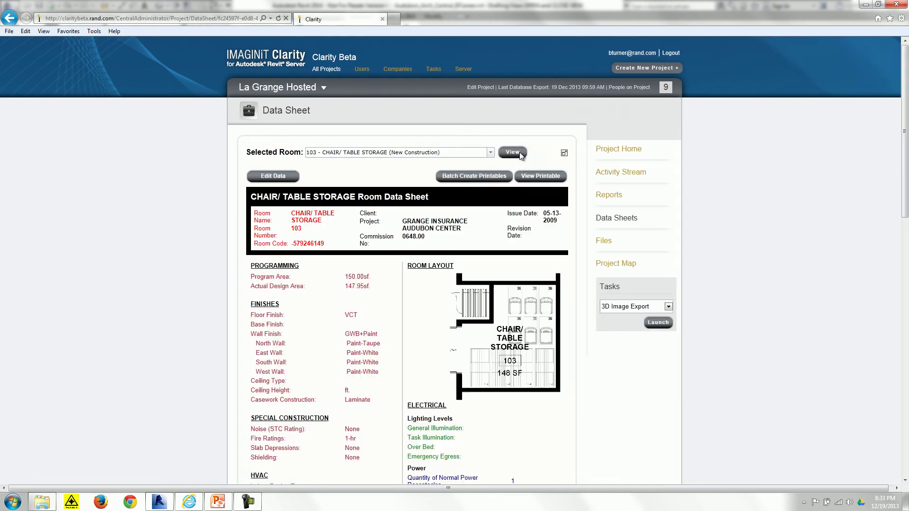
pyautogui.scroll(-6, 182, 218)
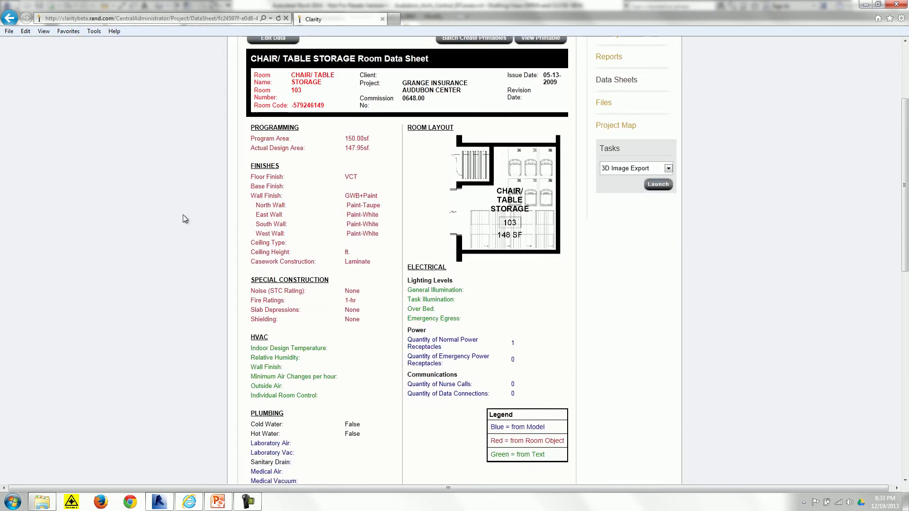
pyautogui.scroll(-2, 184, 219)
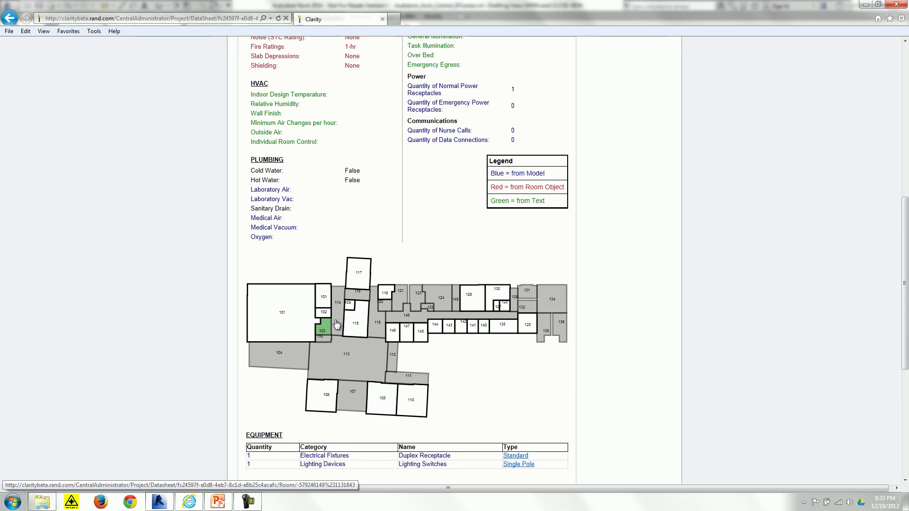
pyautogui.scroll(-5, 337, 323)
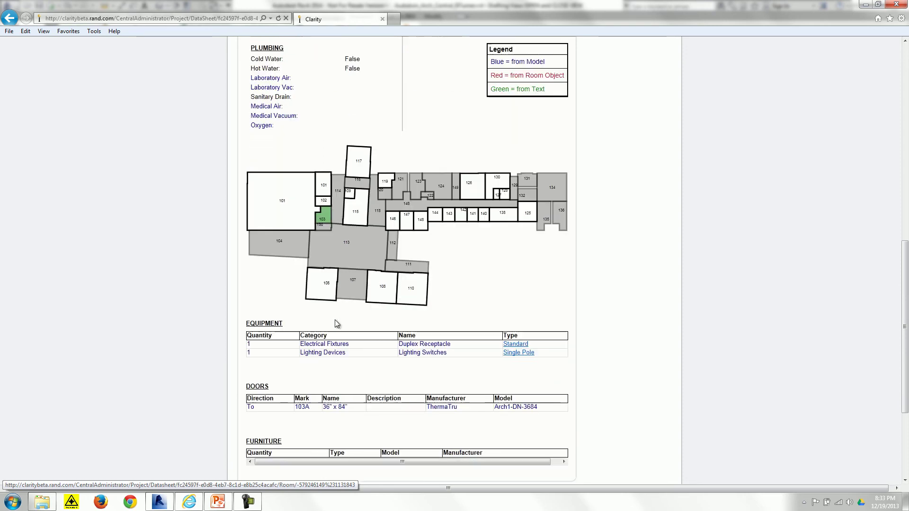
pyautogui.scroll(3, 336, 324)
pyautogui.scroll(10, 335, 320)
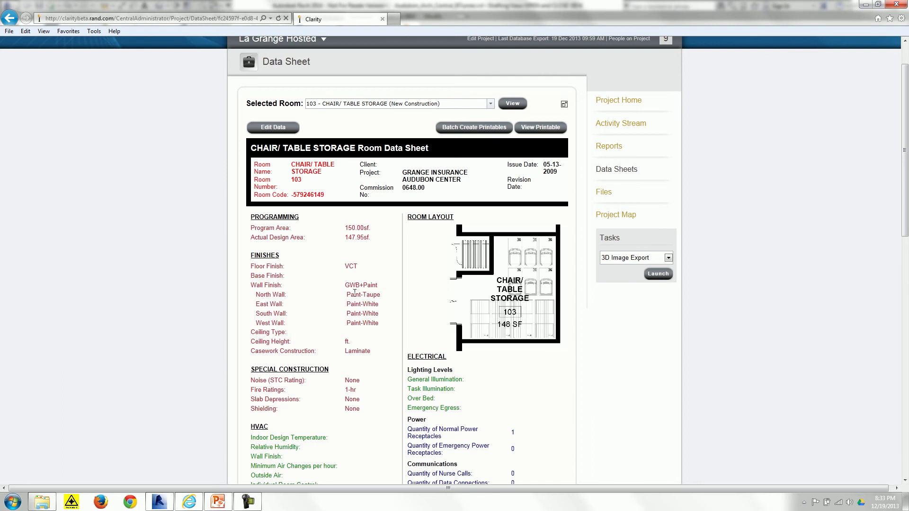
# - Open the data editing page for room 103 and find the wall finish fields by searching for "wall"
pyautogui.click(273, 128)
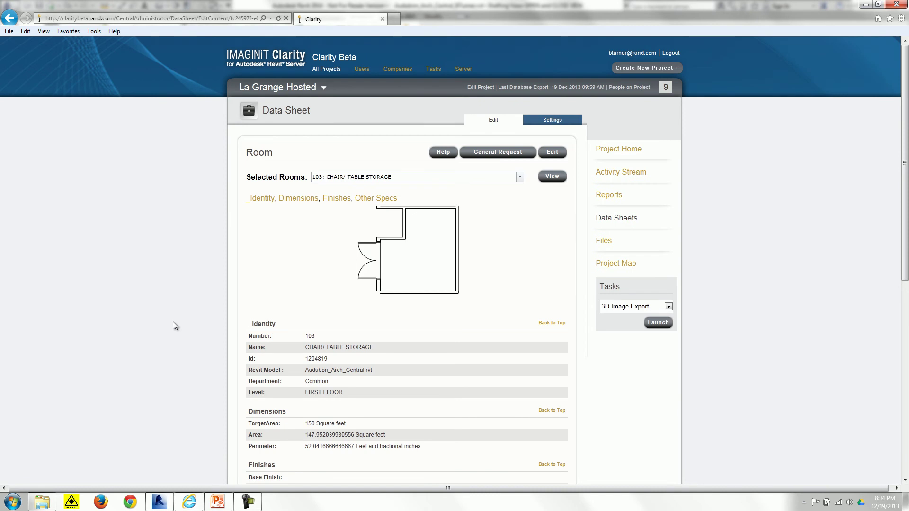
pyautogui.hotkey('ctrl', 'f')
pyautogui.write('wall')
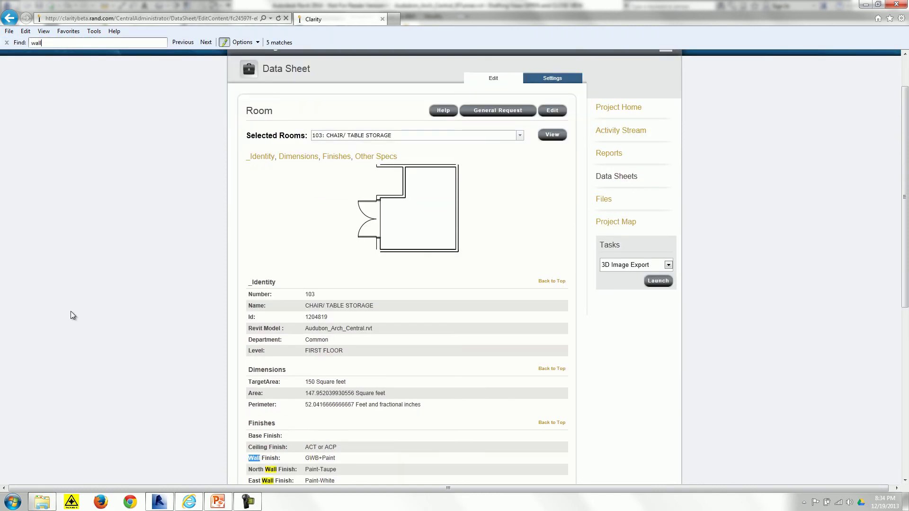
pyautogui.scroll(-1, 70, 311)
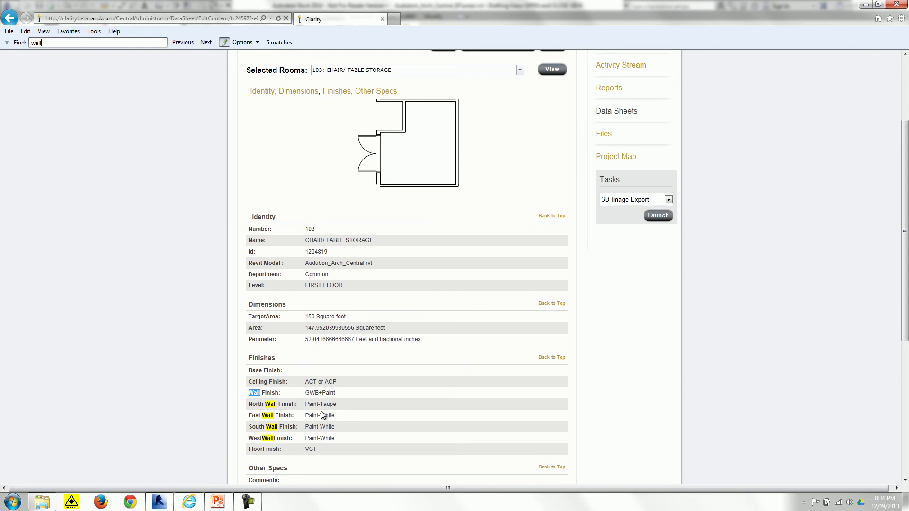
pyautogui.scroll(-1, 322, 415)
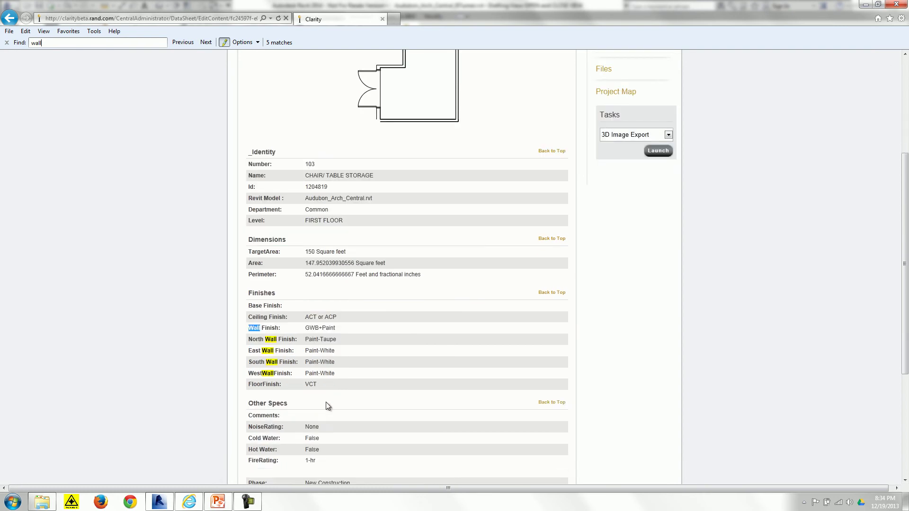
pyautogui.scroll(2, 325, 406)
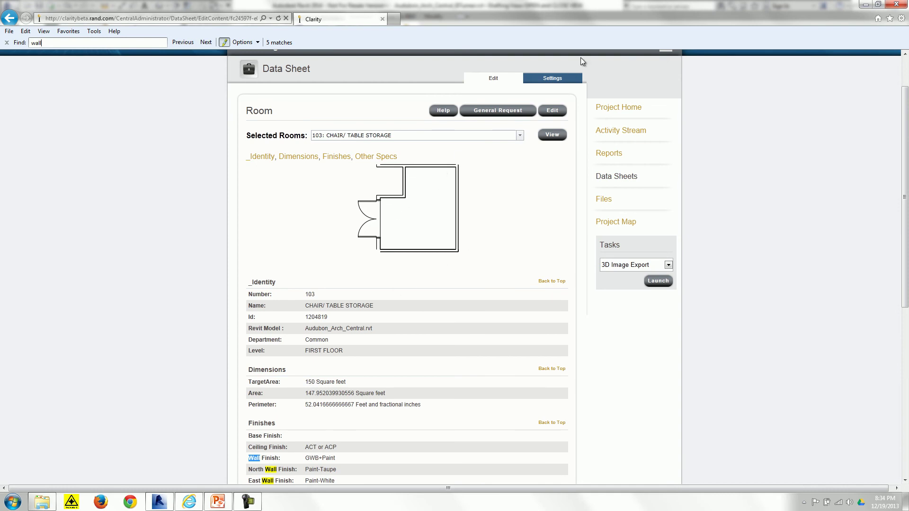
# - Try changing room 103's North Wall Finish to Paint-Firestorm Red
pyautogui.click(551, 112)
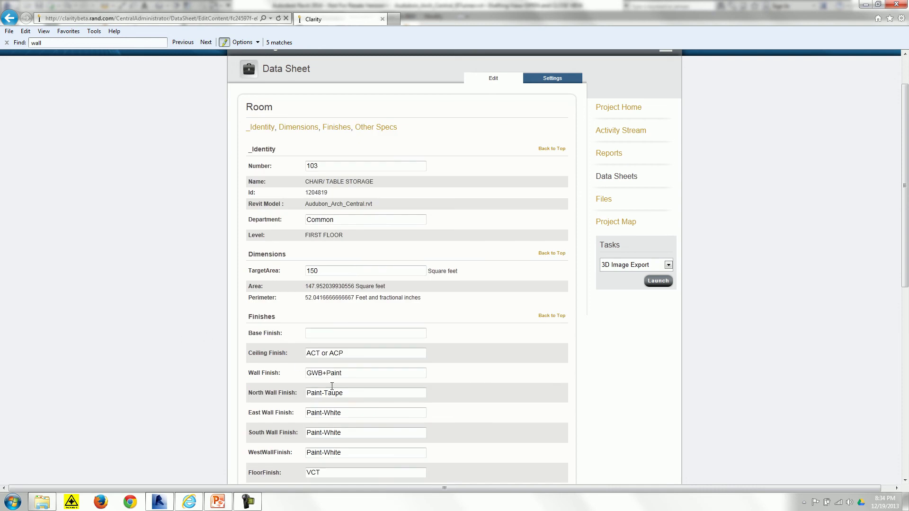
pyautogui.moveTo(346, 394); pyautogui.dragTo(326, 396)
pyautogui.write('Re')
pyautogui.press('BackSpace')
pyautogui.press('BackSpace')
pyautogui.write('Firestorm Red')
pyautogui.moveTo(902, 243); pyautogui.dragTo(902, 209)
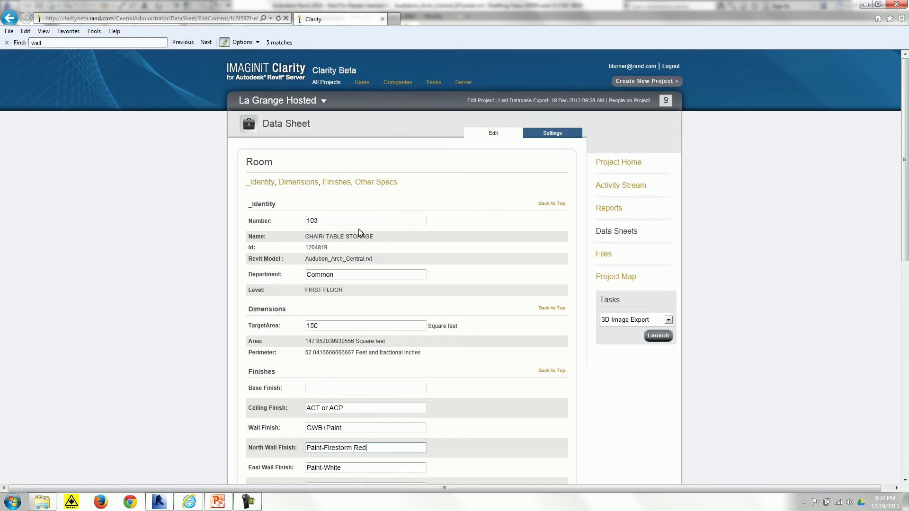
# - View the Room data sheet settings and the data types available for the Number field, and return to the room's editing page
pyautogui.click(551, 134)
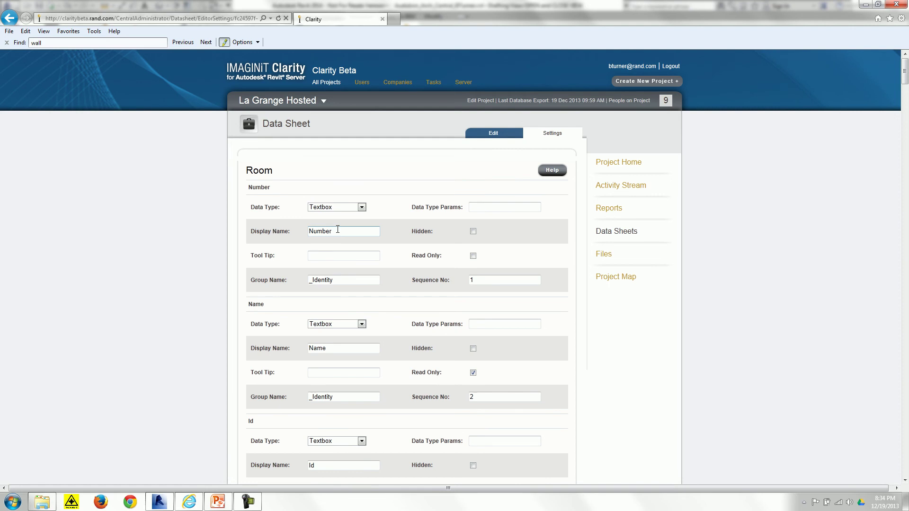
pyautogui.click(362, 207)
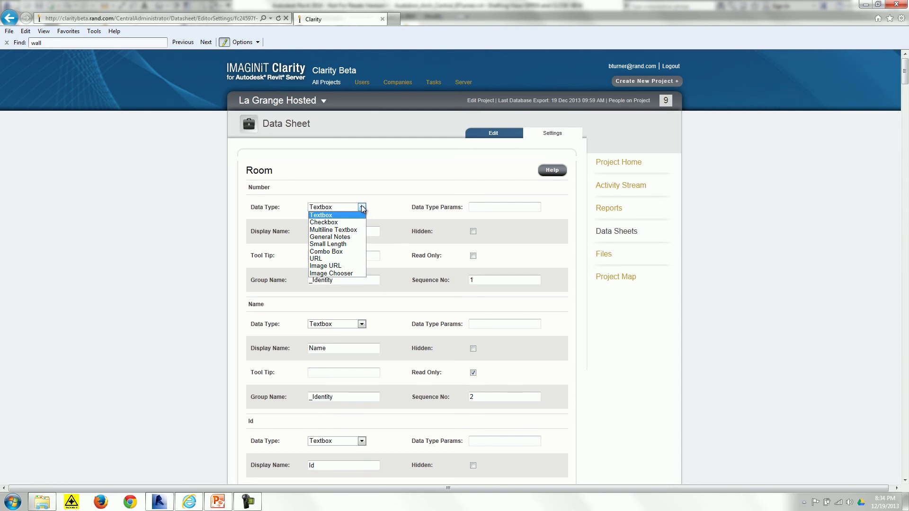
pyautogui.click(410, 190)
pyautogui.click(494, 134)
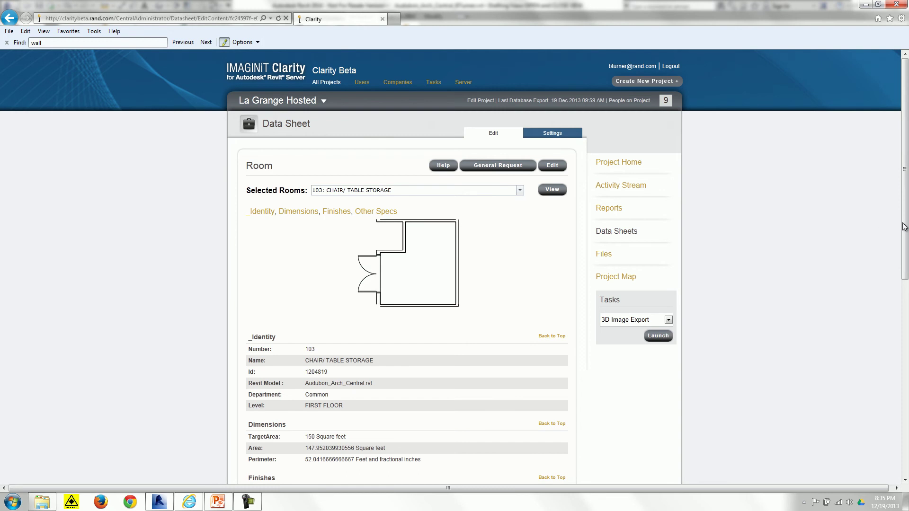
# - Reopen room 103 for editing and replace Taupe in its North Wall Finish, making the value Paint-Firestorm Red
pyautogui.moveTo(904, 227); pyautogui.dragTo(905, 277)
pyautogui.click(552, 67)
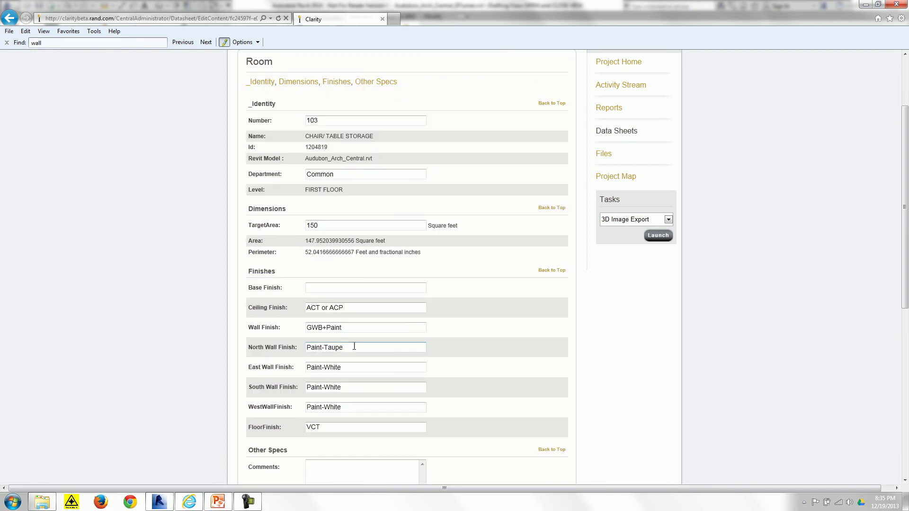
pyautogui.press('BackSpace')
pyautogui.press('BackSpace')
pyautogui.press('BackSpace')
pyautogui.press('BackSpace')
pyautogui.press('BackSpace')
pyautogui.write('Firestorm Red')
pyautogui.moveTo(906, 221); pyautogui.dragTo(906, 355)
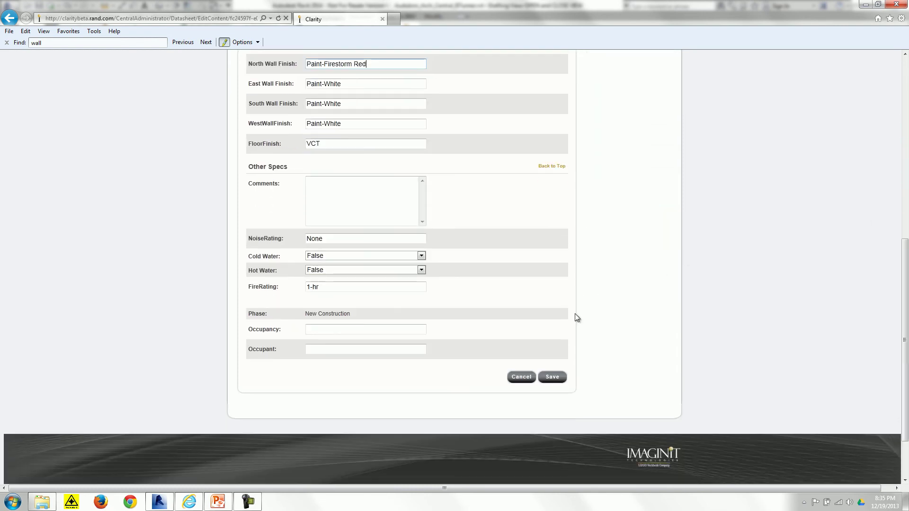
# - Save the room edit as a change request with the note "Updated Wall Finish" and dismiss the submission message
pyautogui.click(552, 377)
pyautogui.click(343, 207)
pyautogui.write('Updaed')
pyautogui.press('BackSpace')
pyautogui.press('BackSpace')
pyautogui.press('BackSpace')
pyautogui.write('ted Wall Finish')
pyautogui.click(534, 251)
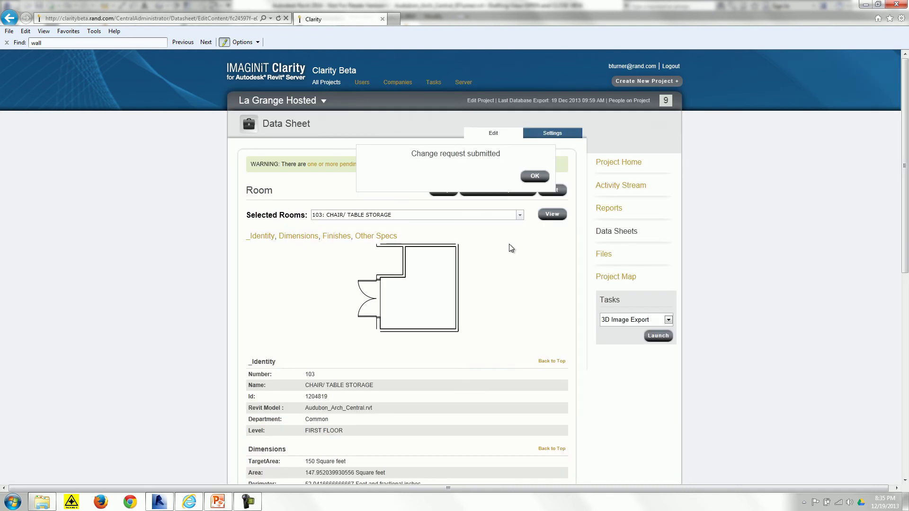
pyautogui.click(534, 179)
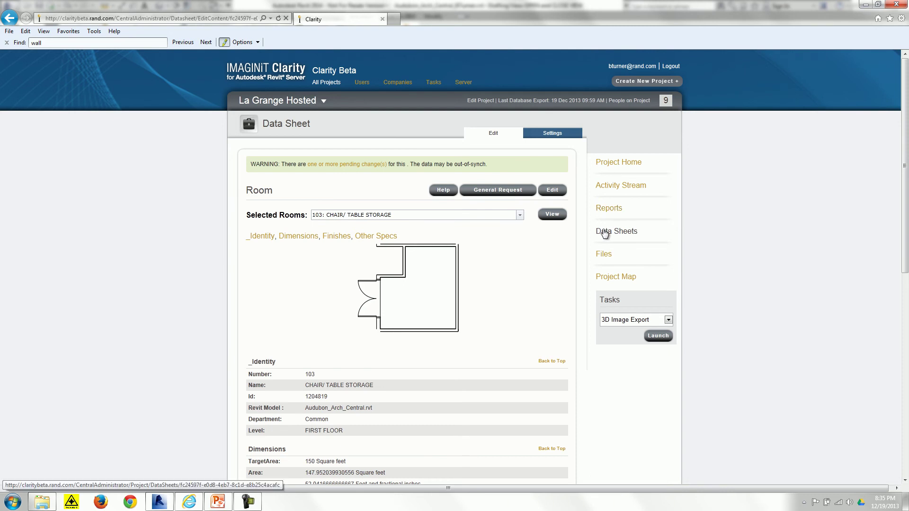
# - Return to the list of data sheets and open the Room data sheet again
pyautogui.click(606, 232)
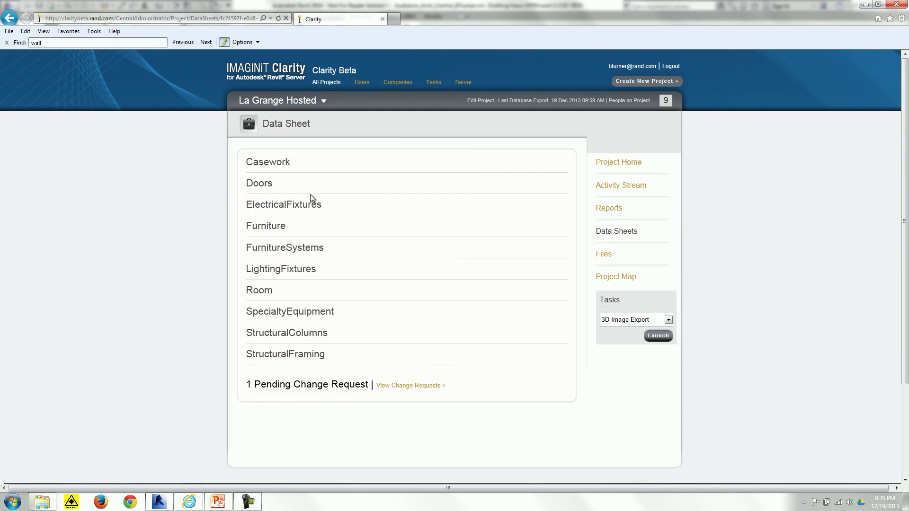
pyautogui.click(259, 296)
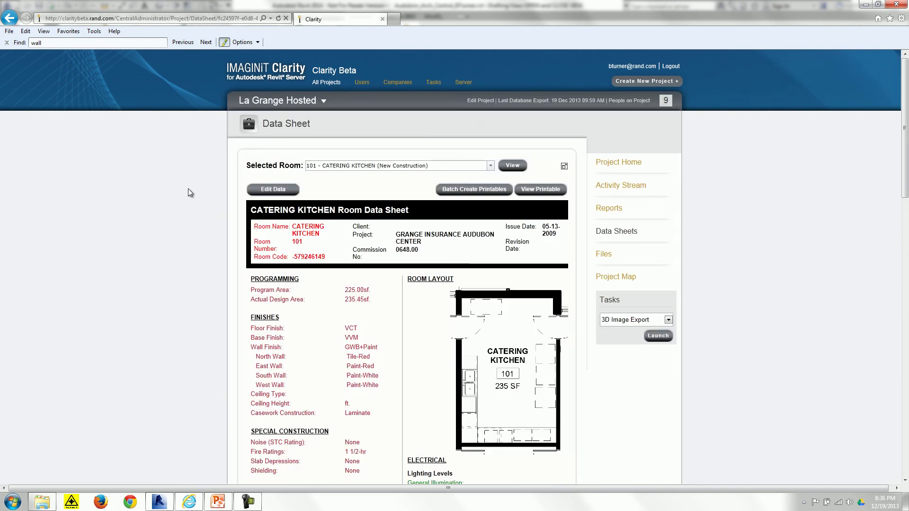
# - View the data sheet for room 103 - CHAIR/ TABLE STORAGE, and open the project's pending change requests
pyautogui.click(491, 166)
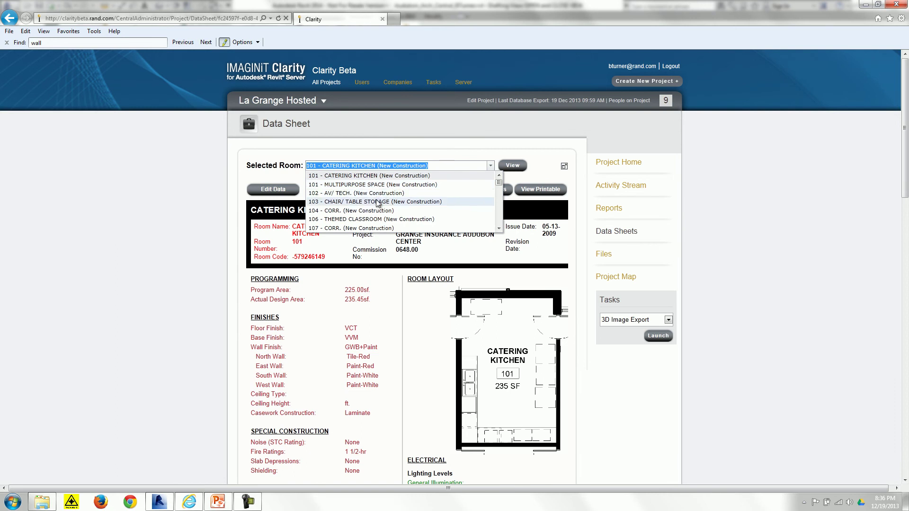
pyautogui.click(377, 202)
pyautogui.click(513, 165)
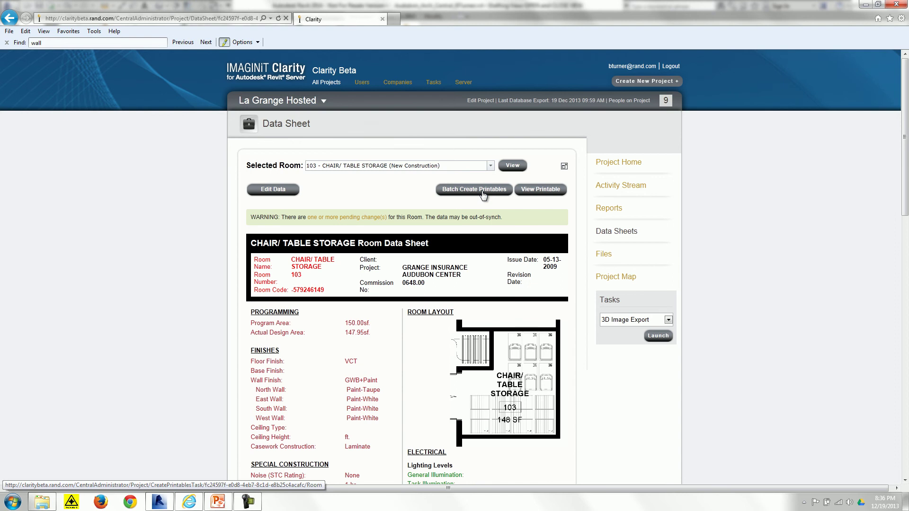
pyautogui.click(606, 233)
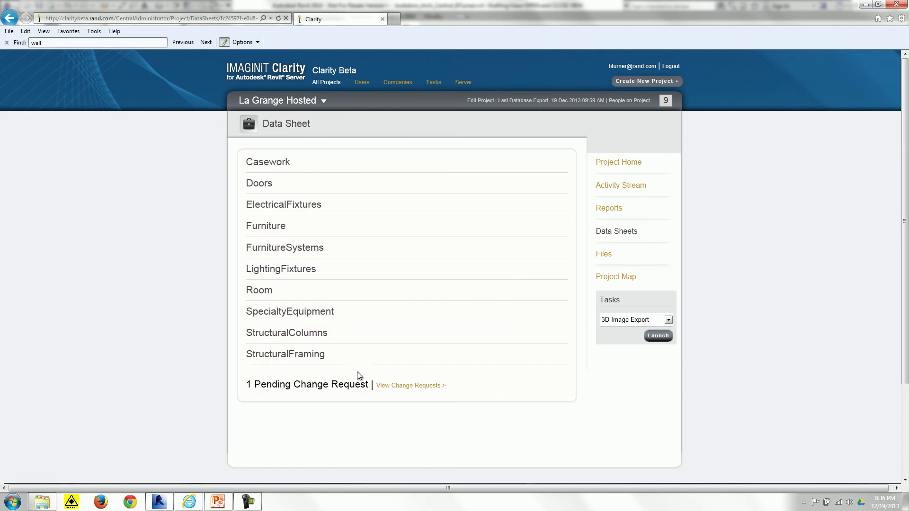
pyautogui.click(390, 385)
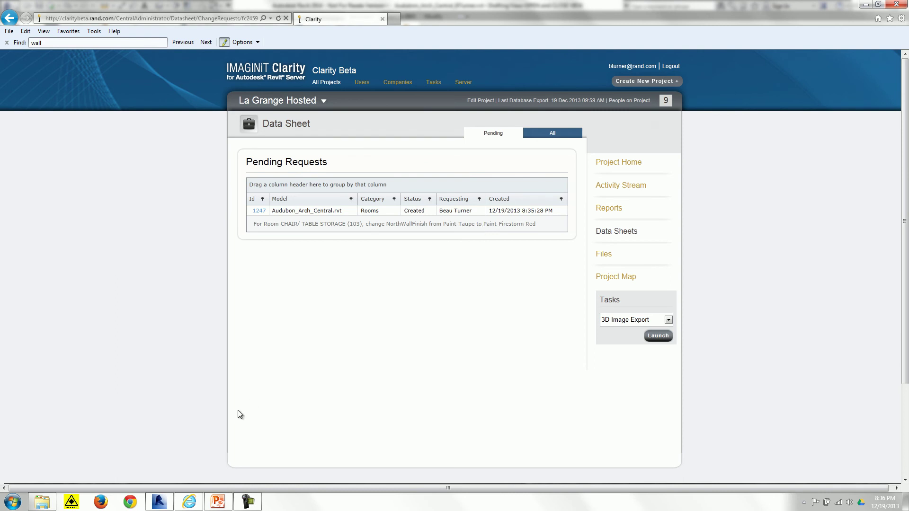
# - Switch to Revit, open the Clarity change requests for the current model and view the available grouping options
pyautogui.click(159, 502)
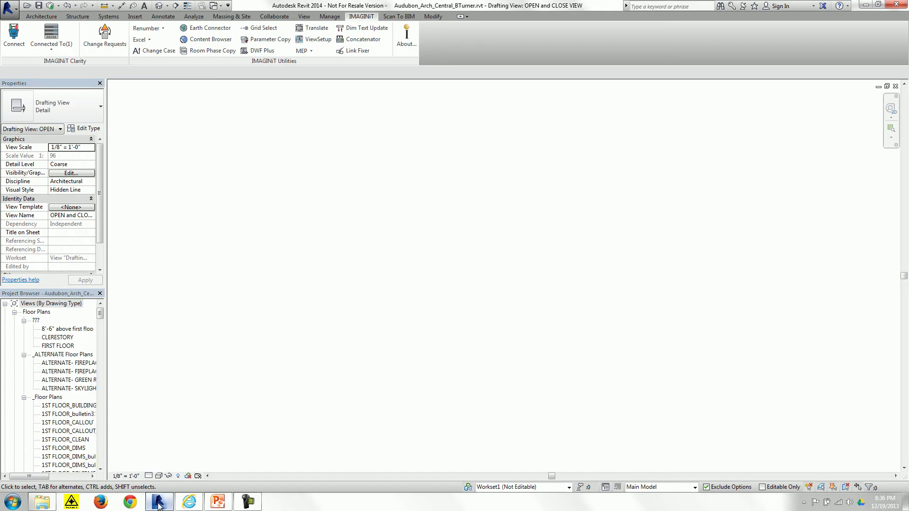
pyautogui.click(103, 49)
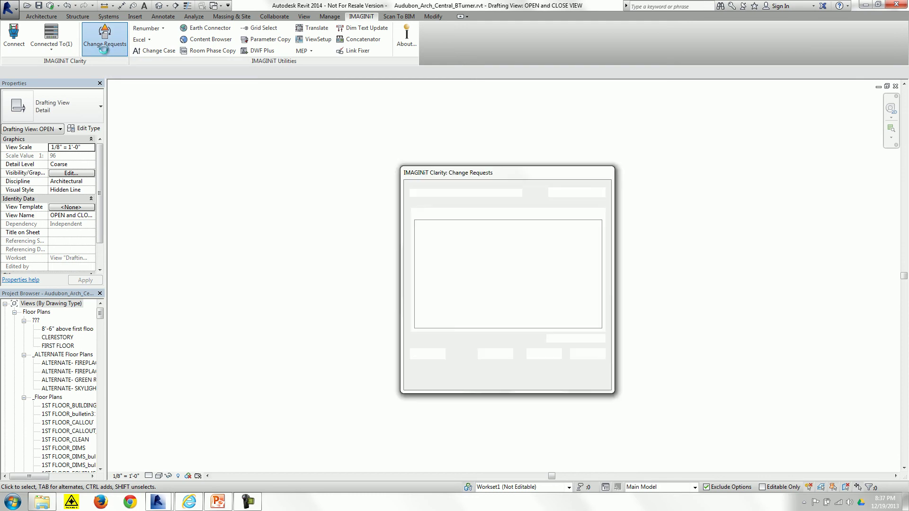
pyautogui.moveTo(476, 174); pyautogui.dragTo(356, 144)
pyautogui.click(470, 164)
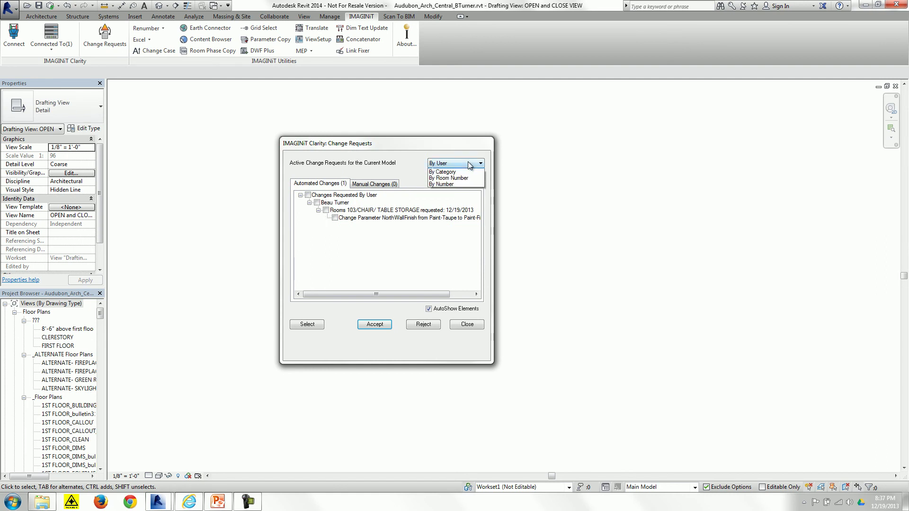
pyautogui.click(432, 240)
# - Select all automated changes requested by user, accept them, and close the change requests dialog
pyautogui.click(308, 195)
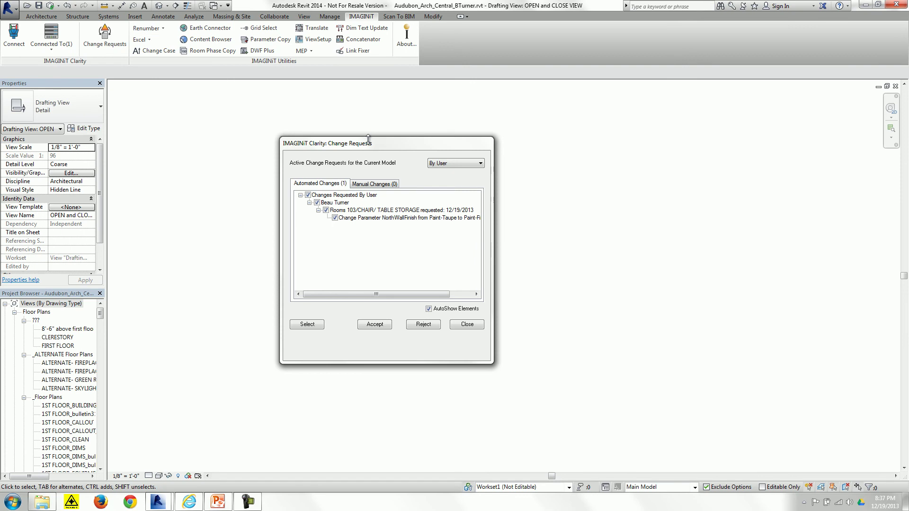
pyautogui.moveTo(368, 138); pyautogui.dragTo(221, 161)
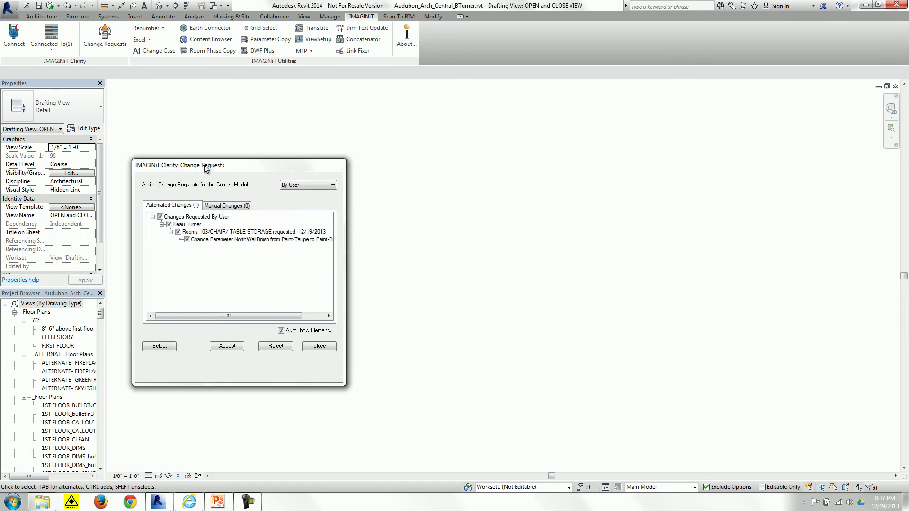
pyautogui.click(227, 347)
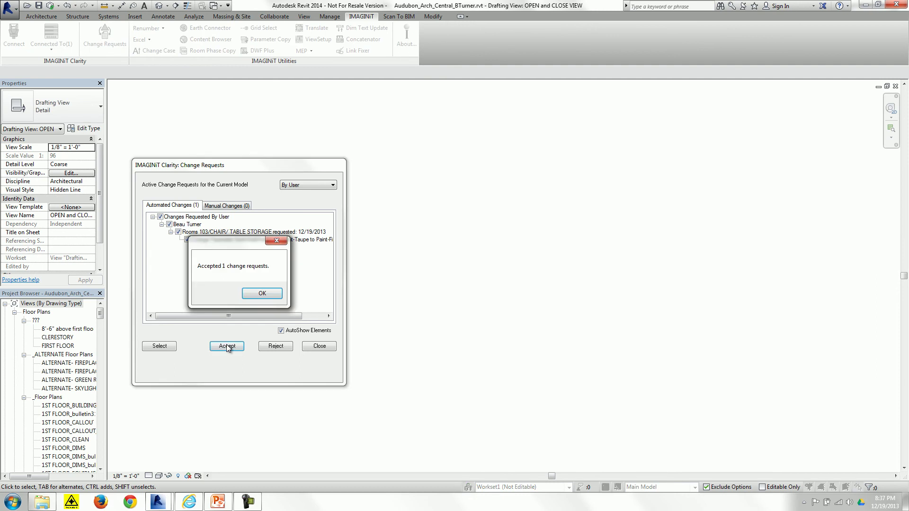
pyautogui.click(265, 296)
pyautogui.click(266, 294)
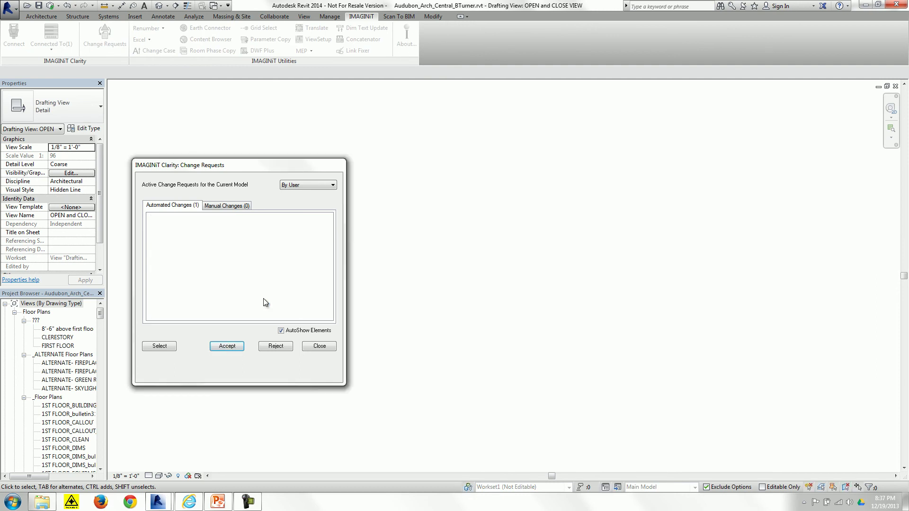
pyautogui.click(319, 298)
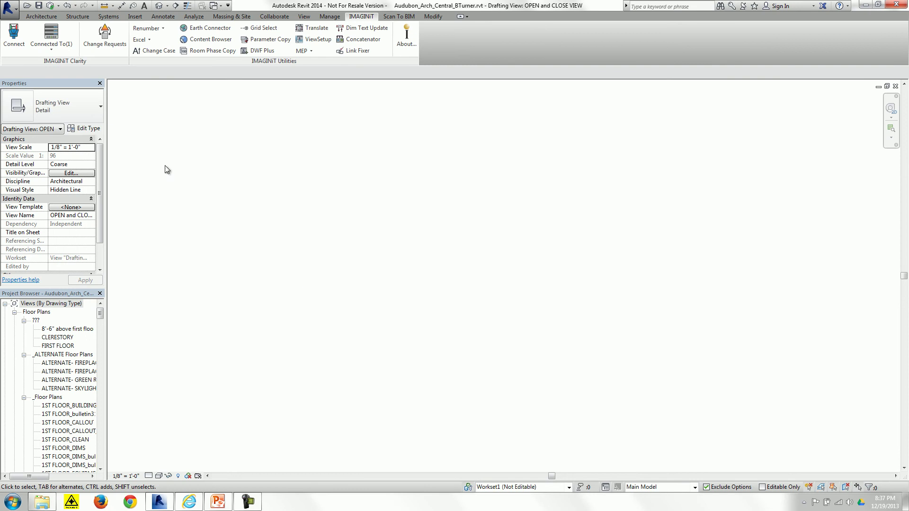
# - Synchronize the model with central using the comment "Change Request Review"
pyautogui.click(50, 7)
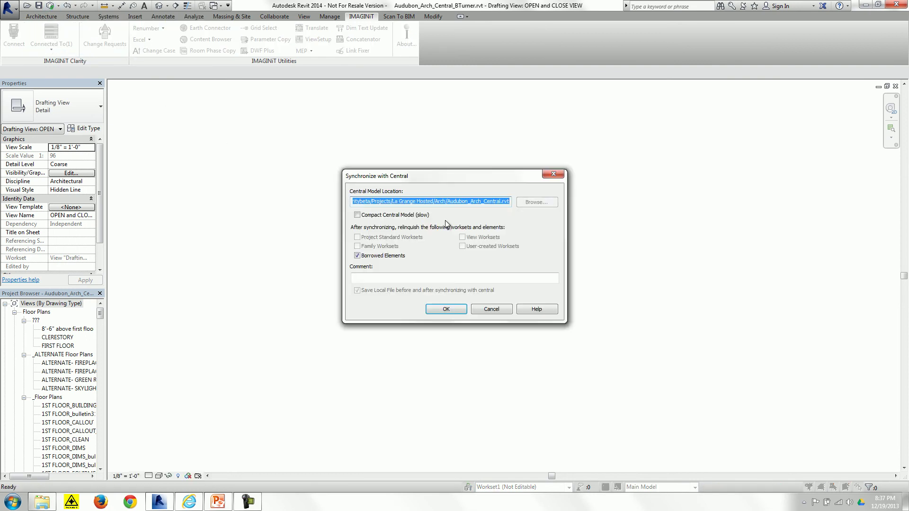
pyautogui.click(394, 280)
pyautogui.write('Change Request Review')
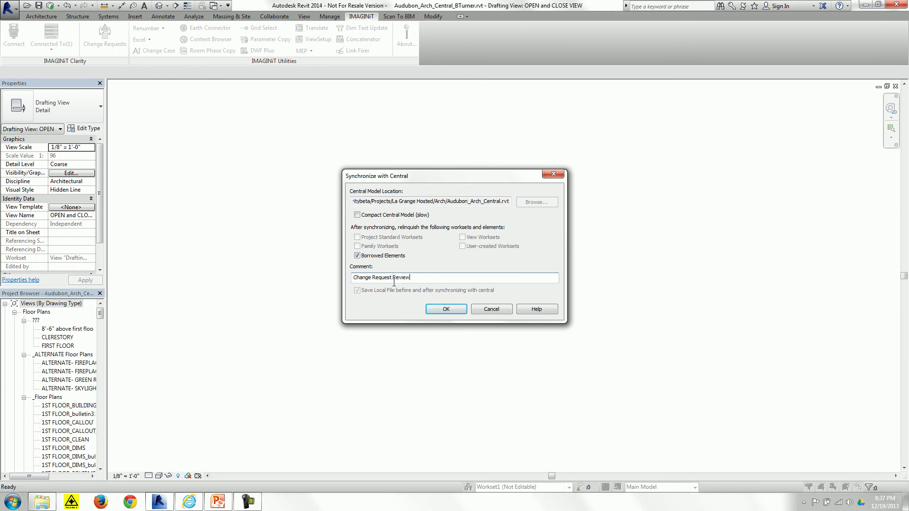
pyautogui.click(436, 309)
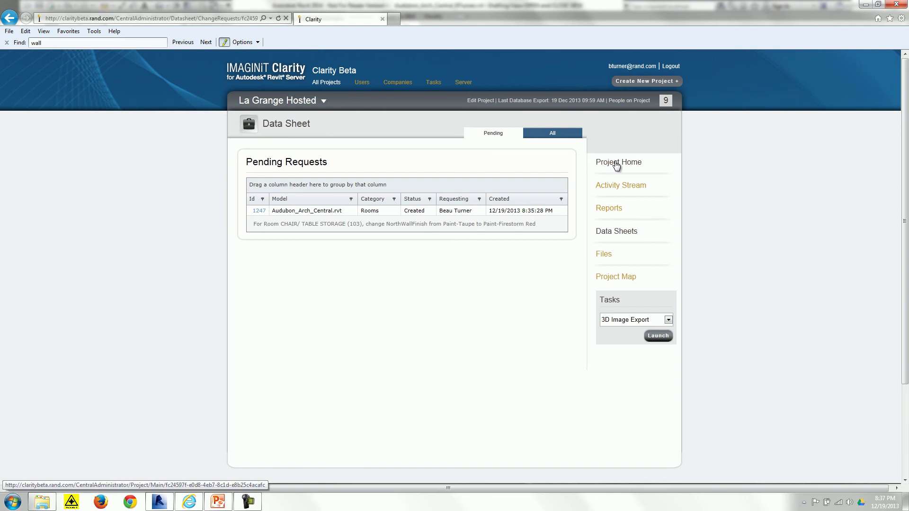
# - Switch back to Clarity in the browser, check the status of the pending change request and view all requests
pyautogui.click(608, 233)
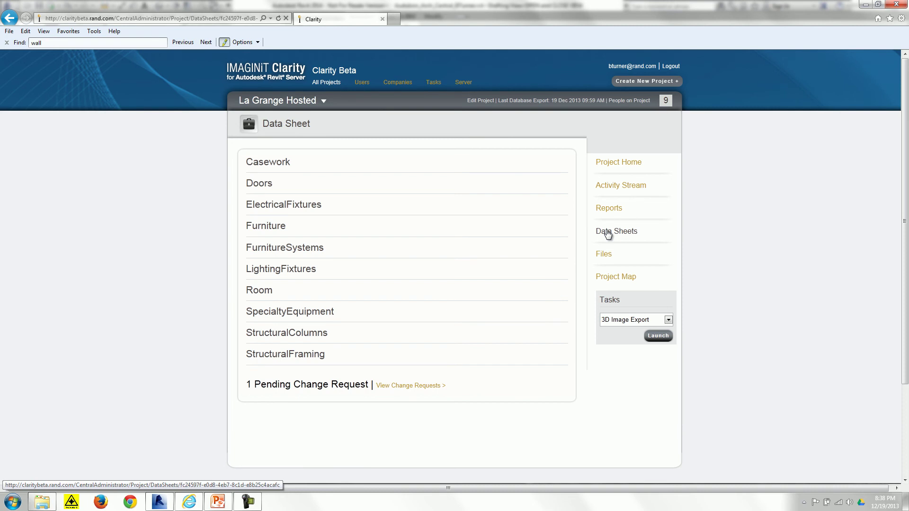
pyautogui.click(419, 390)
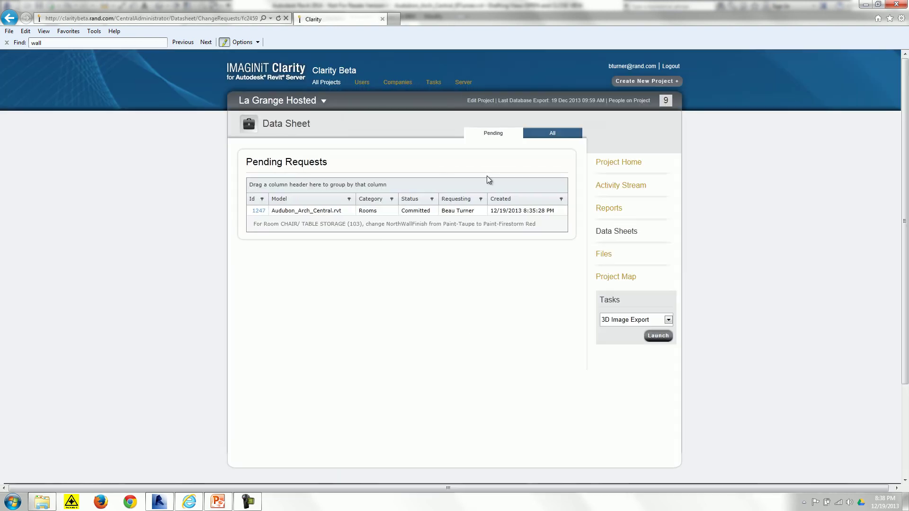
pyautogui.click(550, 135)
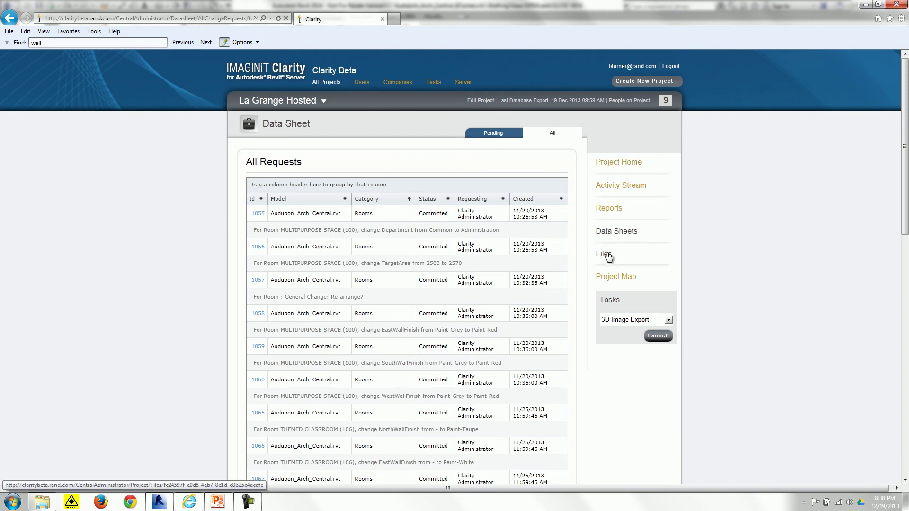
# - Open the Furniture data sheet for Chair Student-Medium and examine its specification and room distribution
pyautogui.click(610, 234)
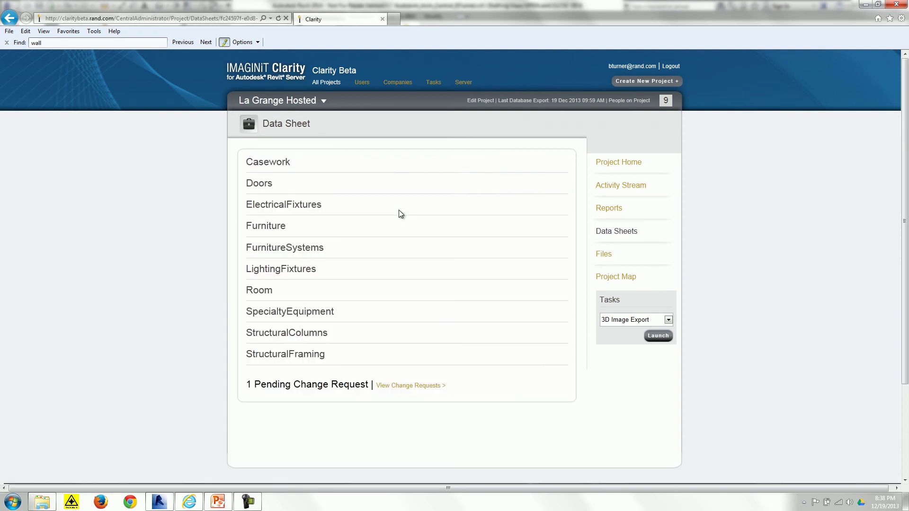
pyautogui.click(279, 235)
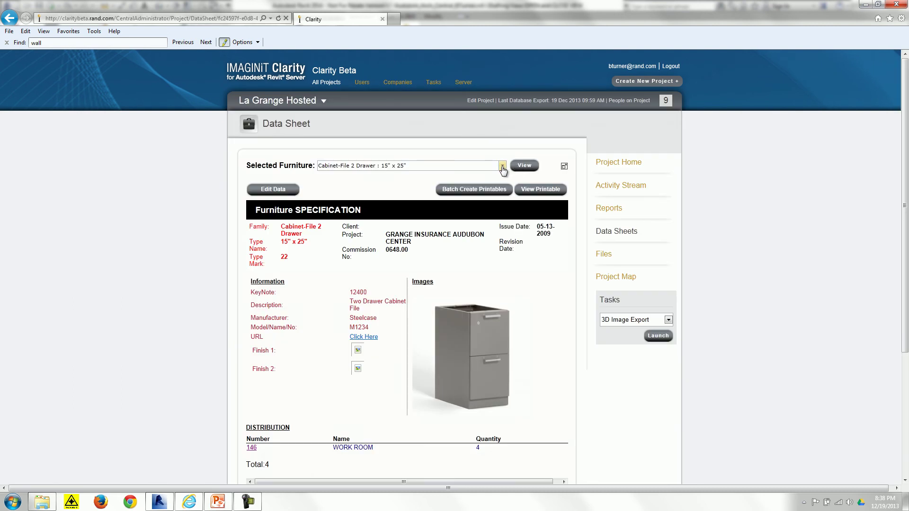
pyautogui.click(502, 166)
pyautogui.click(425, 182)
pyautogui.click(517, 168)
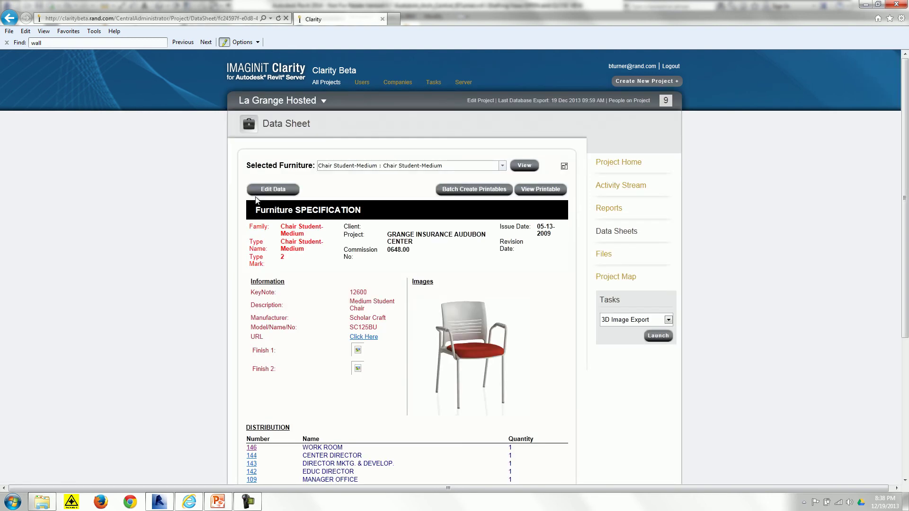
pyautogui.scroll(-1, 192, 212)
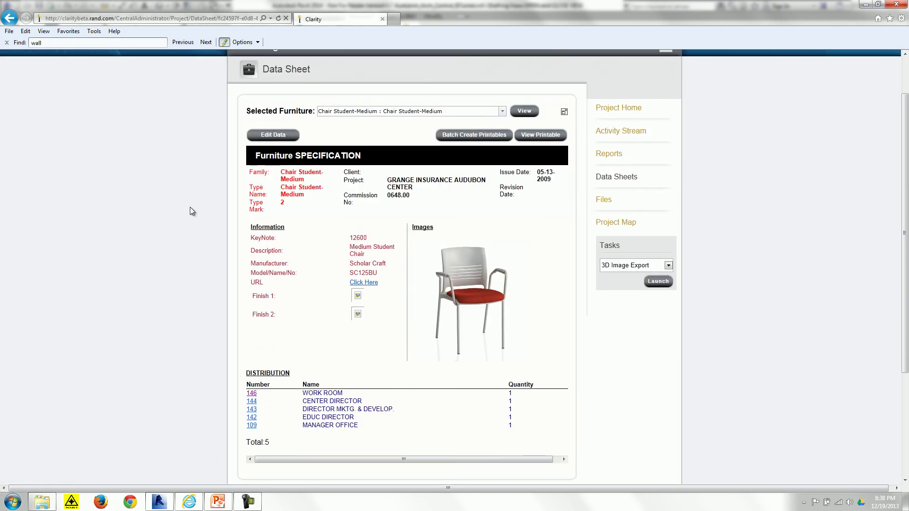
pyautogui.scroll(-1, 192, 211)
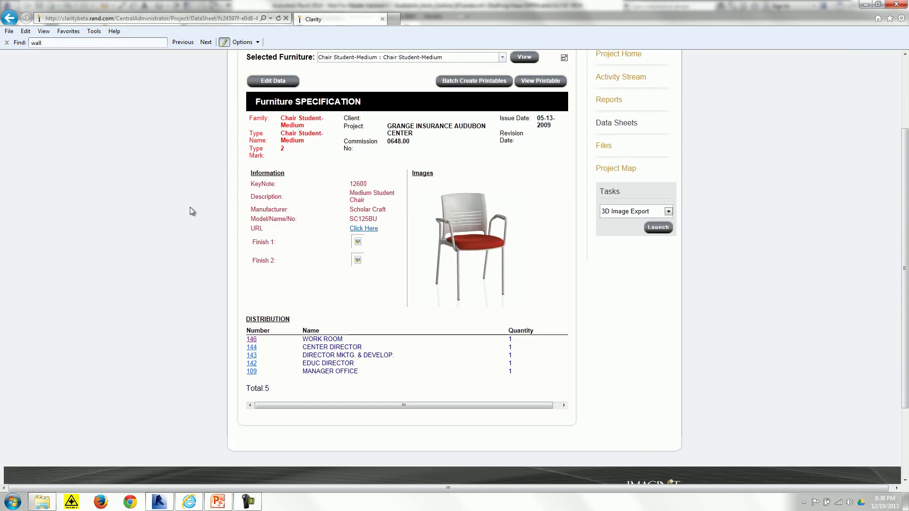
pyautogui.scroll(-1, 192, 211)
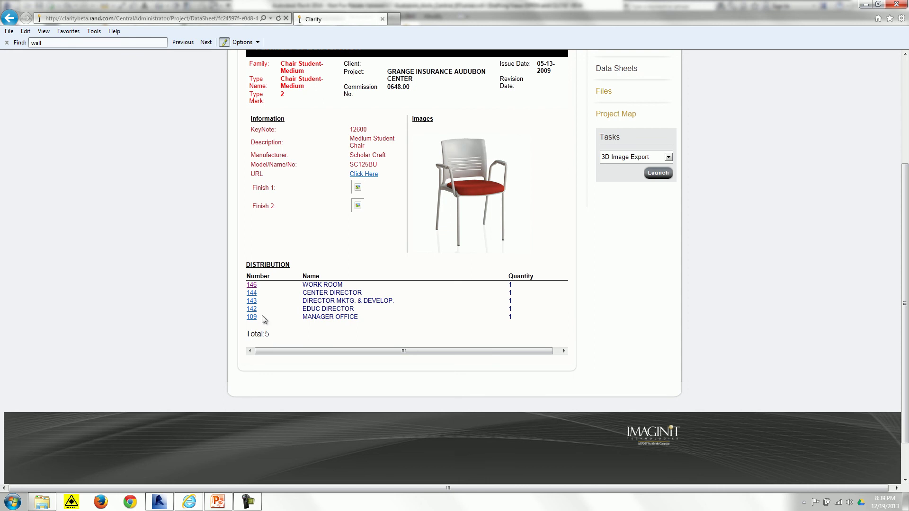
# - Examine the linked data sheet of room 146, including its equipment and furniture, and open room 147 from the key plan
pyautogui.click(252, 285)
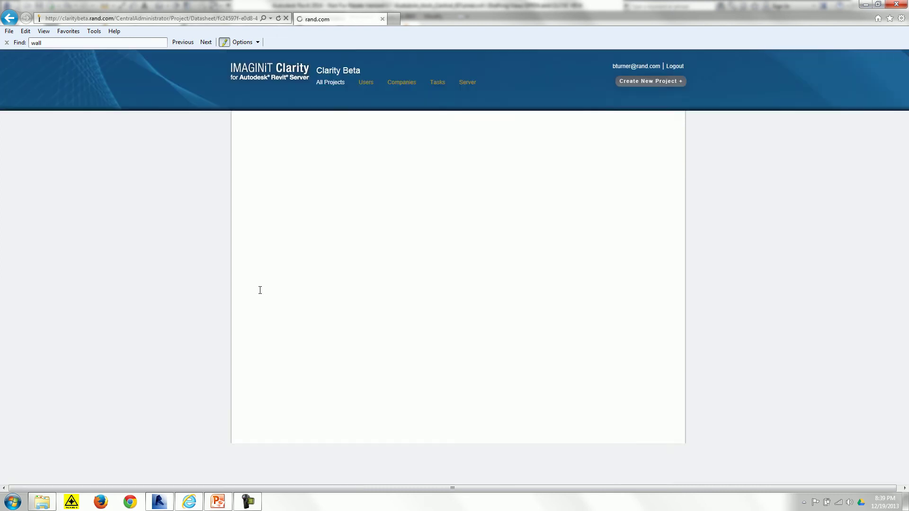
pyautogui.scroll(-6, 182, 297)
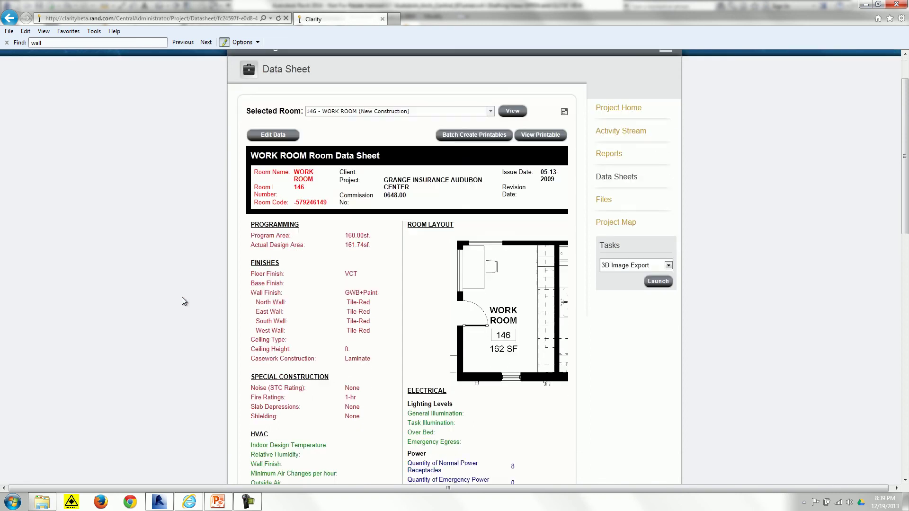
pyautogui.scroll(-7, 181, 298)
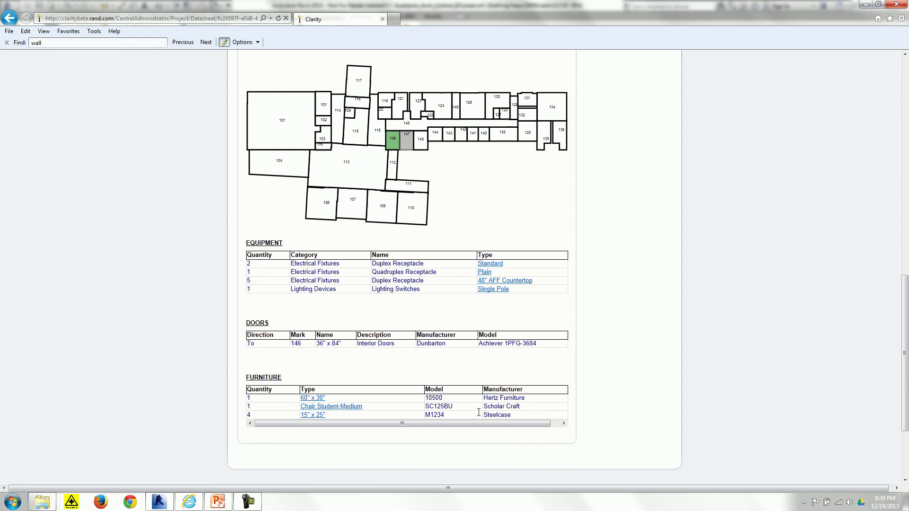
pyautogui.scroll(3, 653, 386)
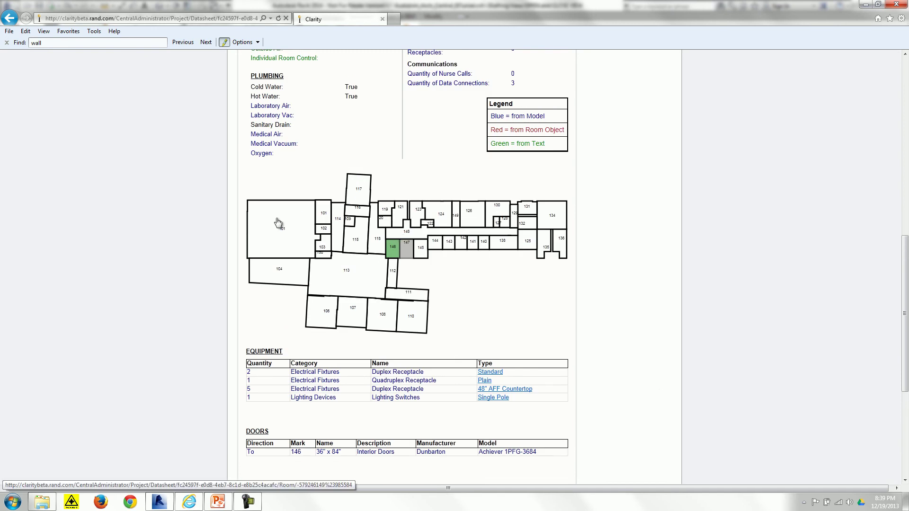
pyautogui.click(408, 251)
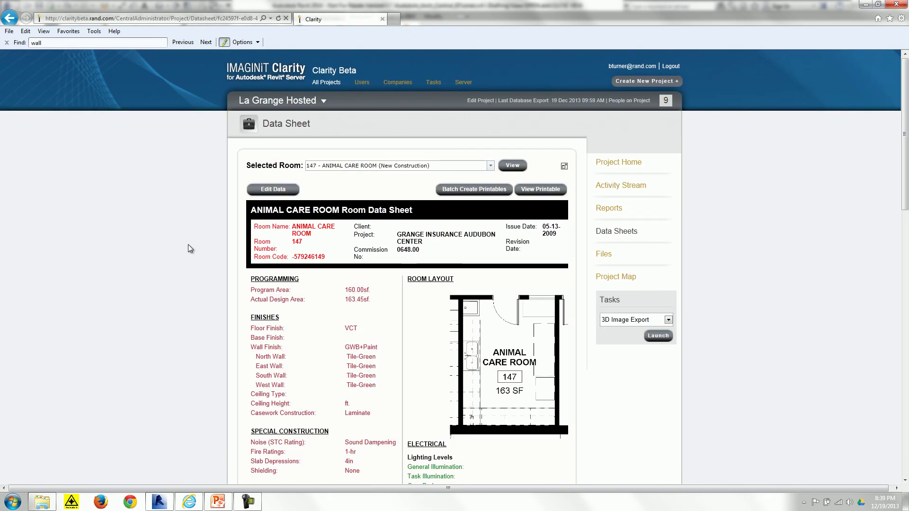
# - Return to the list of data sheets and open the project map of file references
pyautogui.click(622, 233)
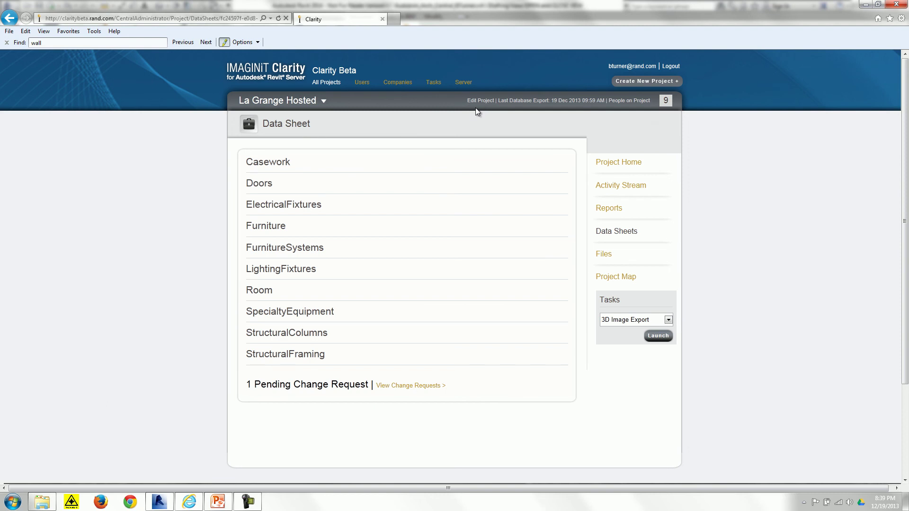
pyautogui.click(606, 278)
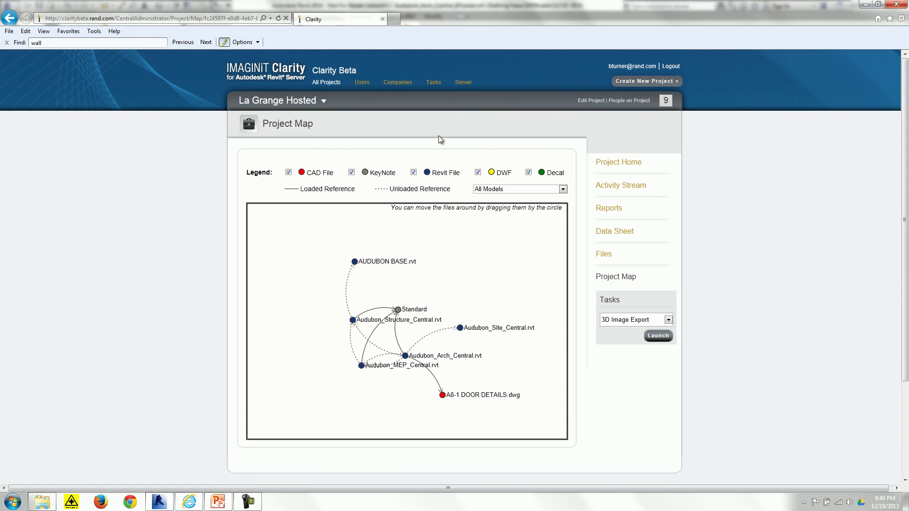
# - View the current tasks, dismiss the Windows color scheme prompt, examine the enlarged task timeline and close the enlarged view
pyautogui.click(430, 84)
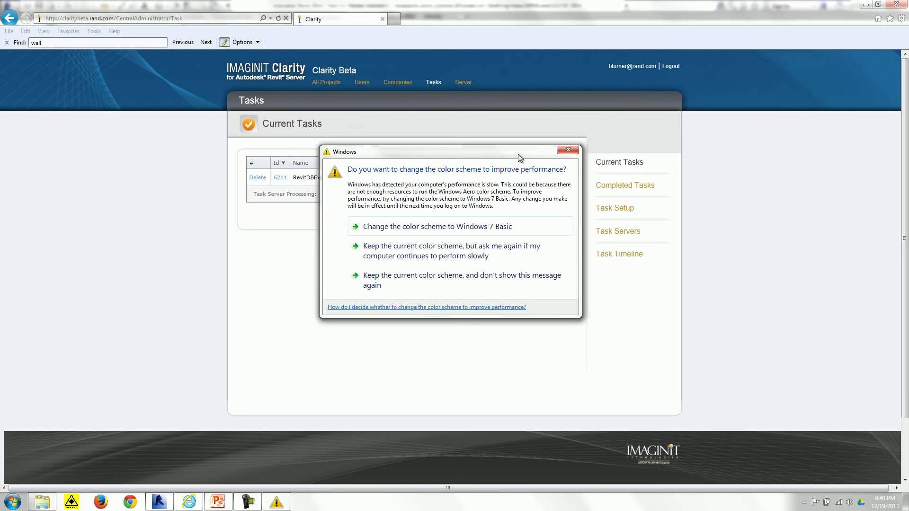
pyautogui.click(569, 150)
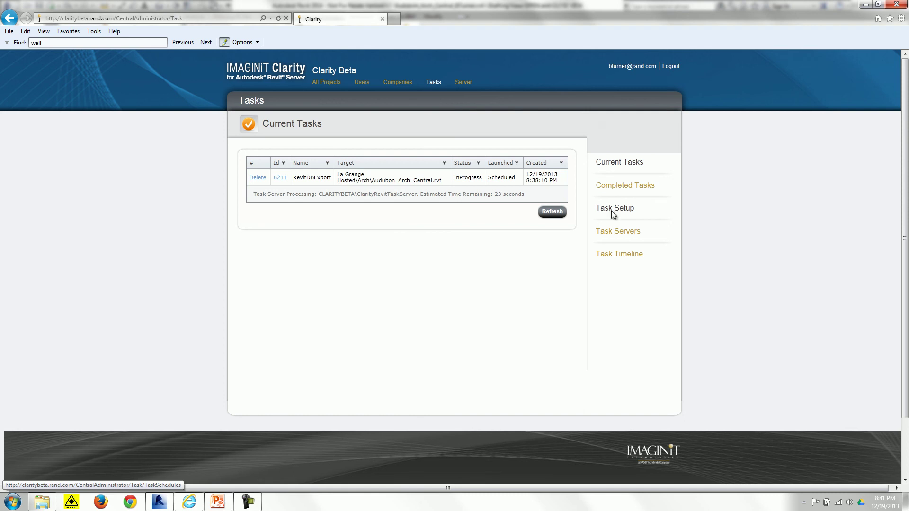
pyautogui.click(618, 253)
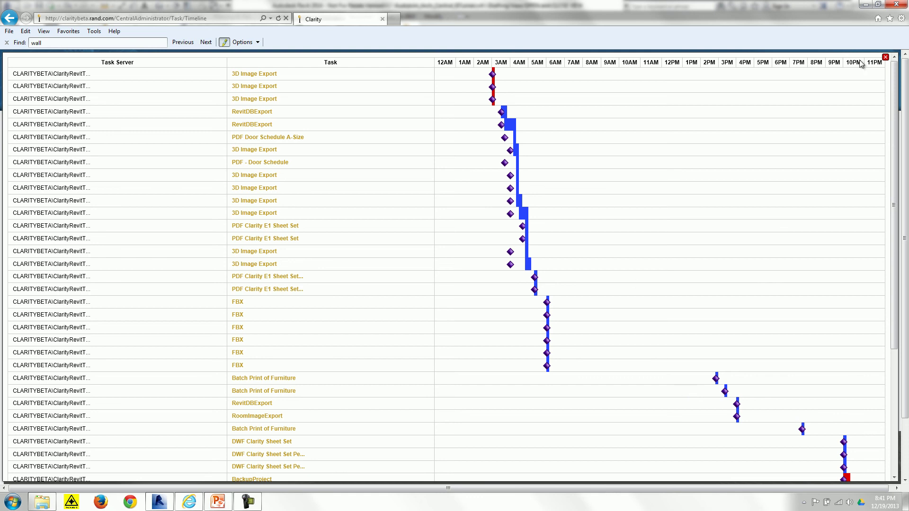
pyautogui.click(886, 57)
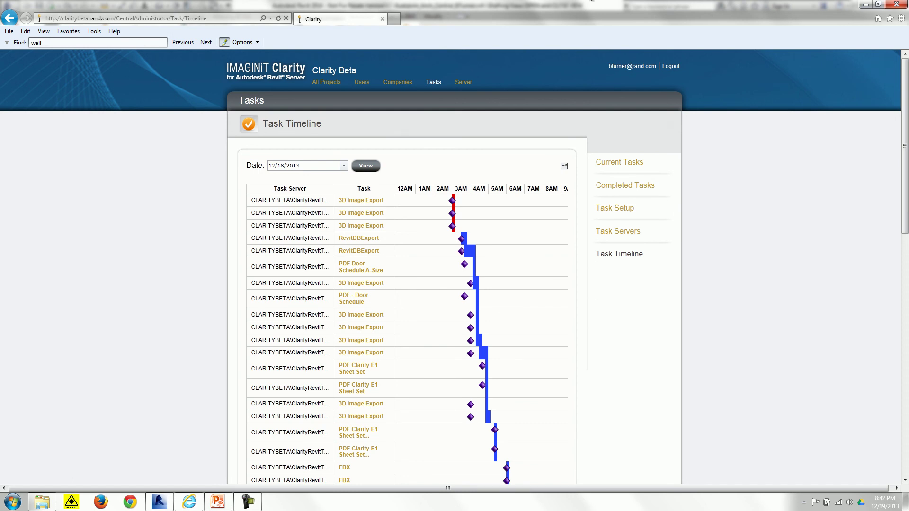
# - Open the project query for all projects, view the list of selectable projects and close it without selecting any
pyautogui.click(323, 84)
pyautogui.click(614, 210)
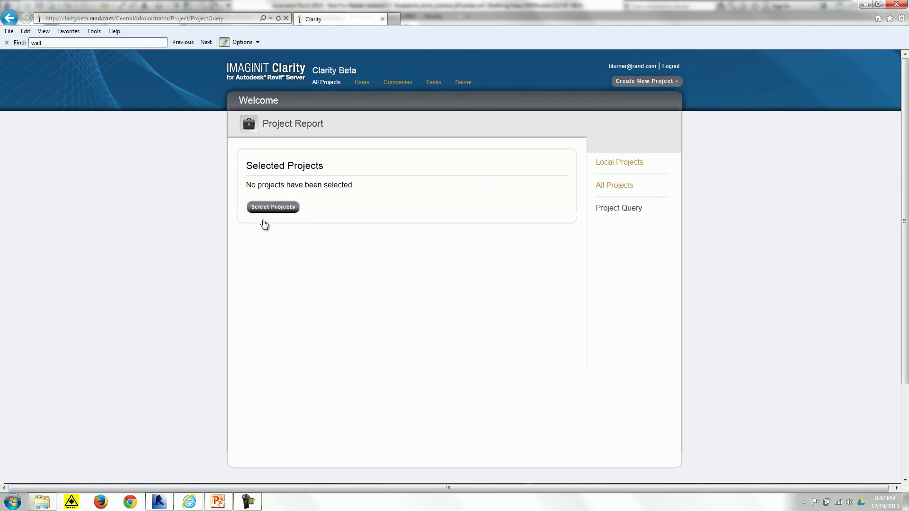
pyautogui.click(273, 207)
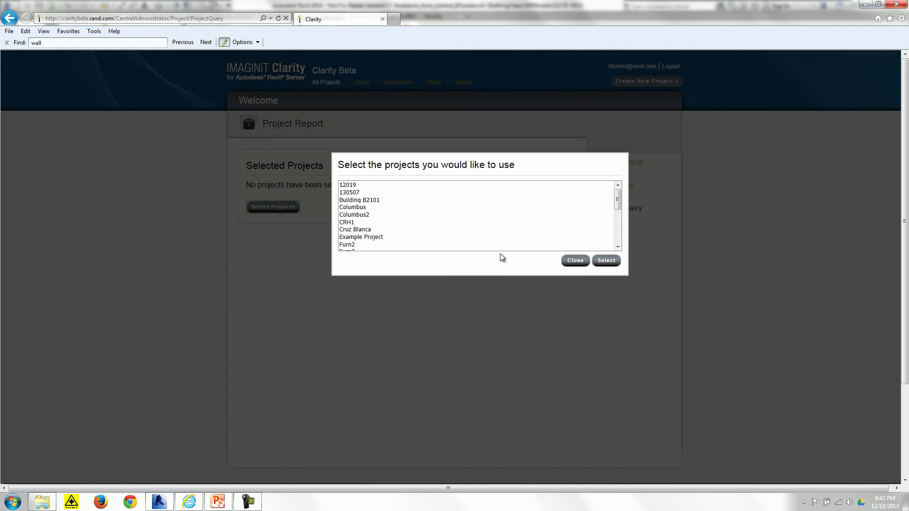
pyautogui.click(585, 261)
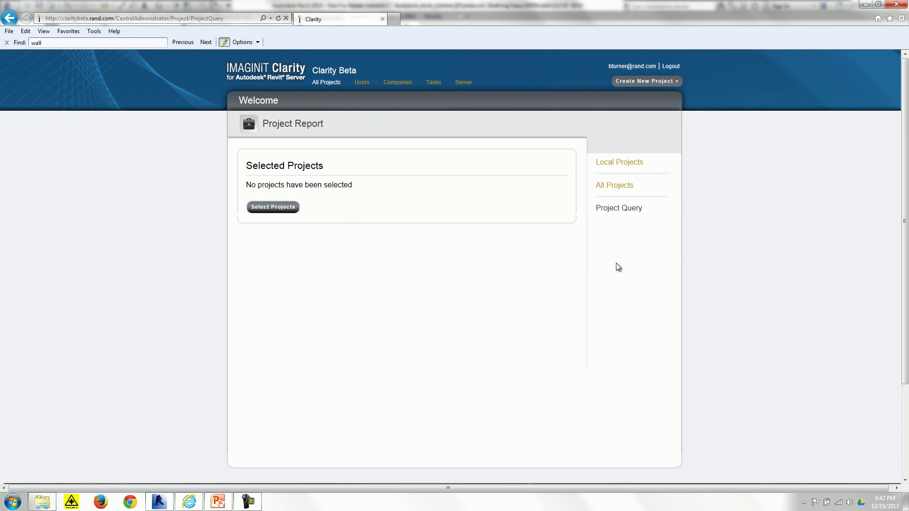
pyautogui.click(561, 151)
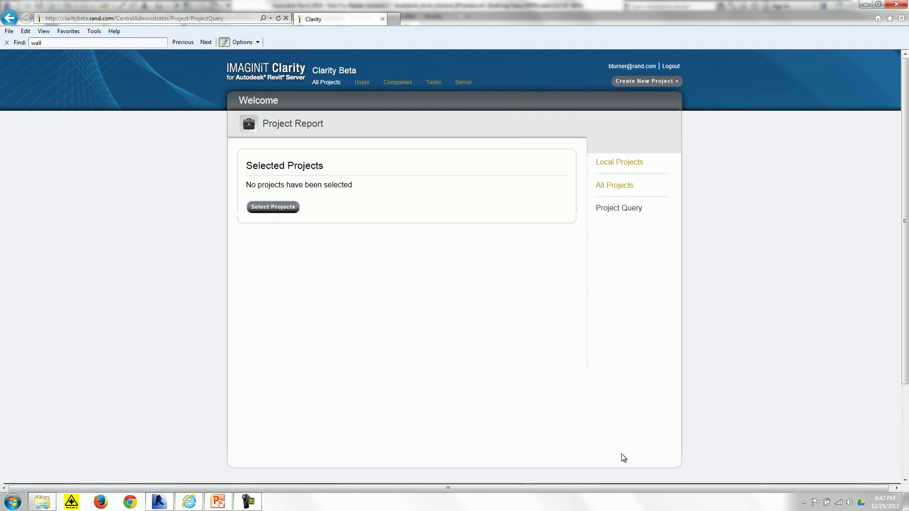